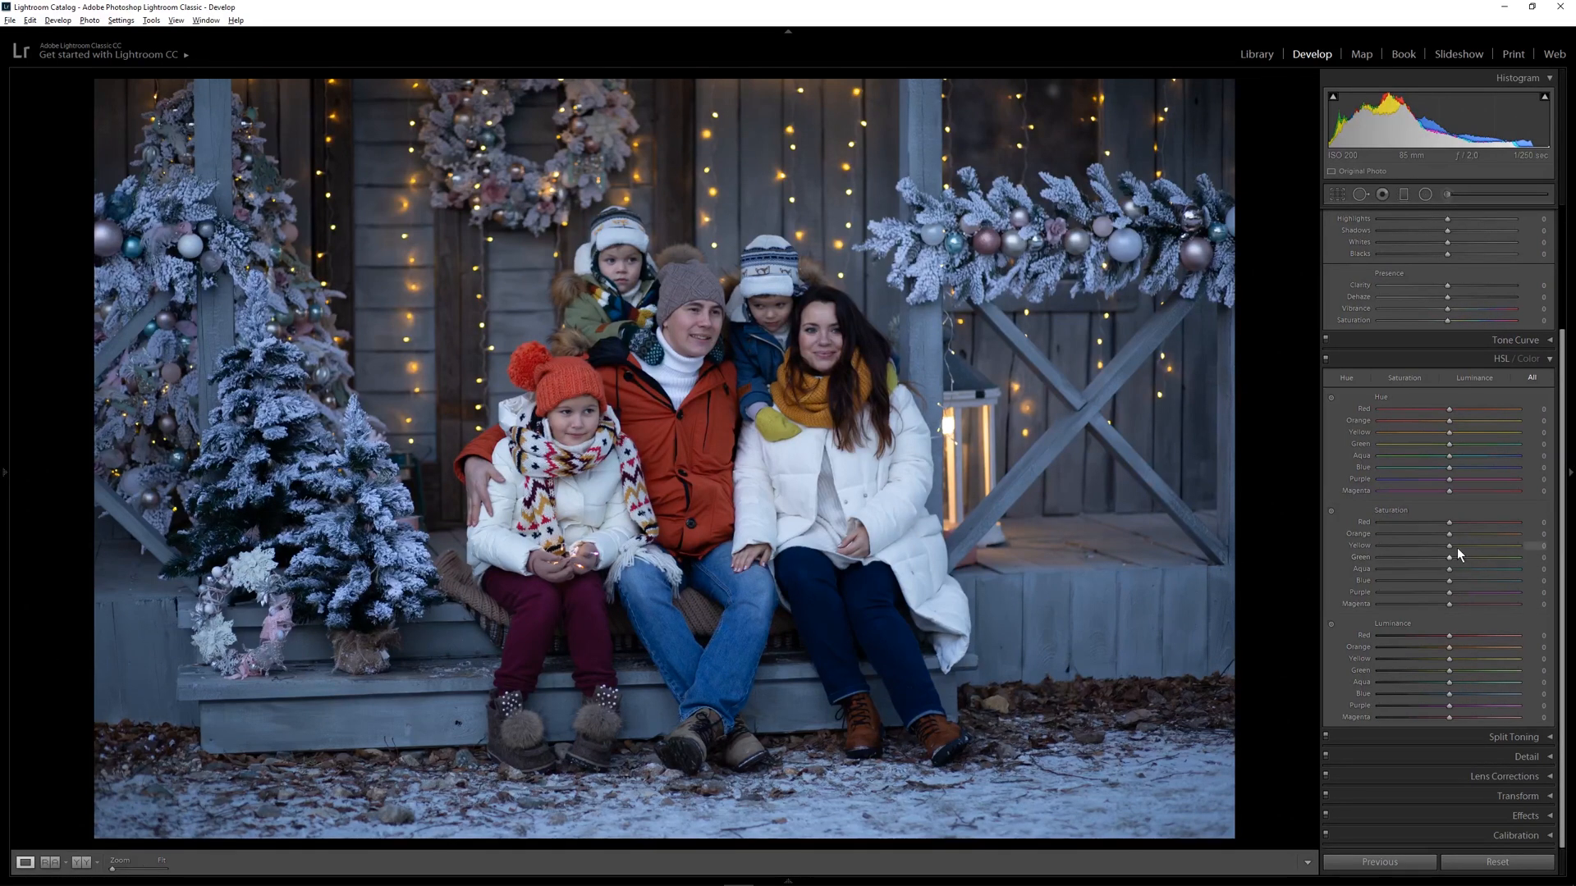
Try a yellow saturation of +100 while inspecting the family up close, and reset it
{"action": "left_click_drag", "start_coordinate": [1449, 548], "coordinate": [1571, 554]}
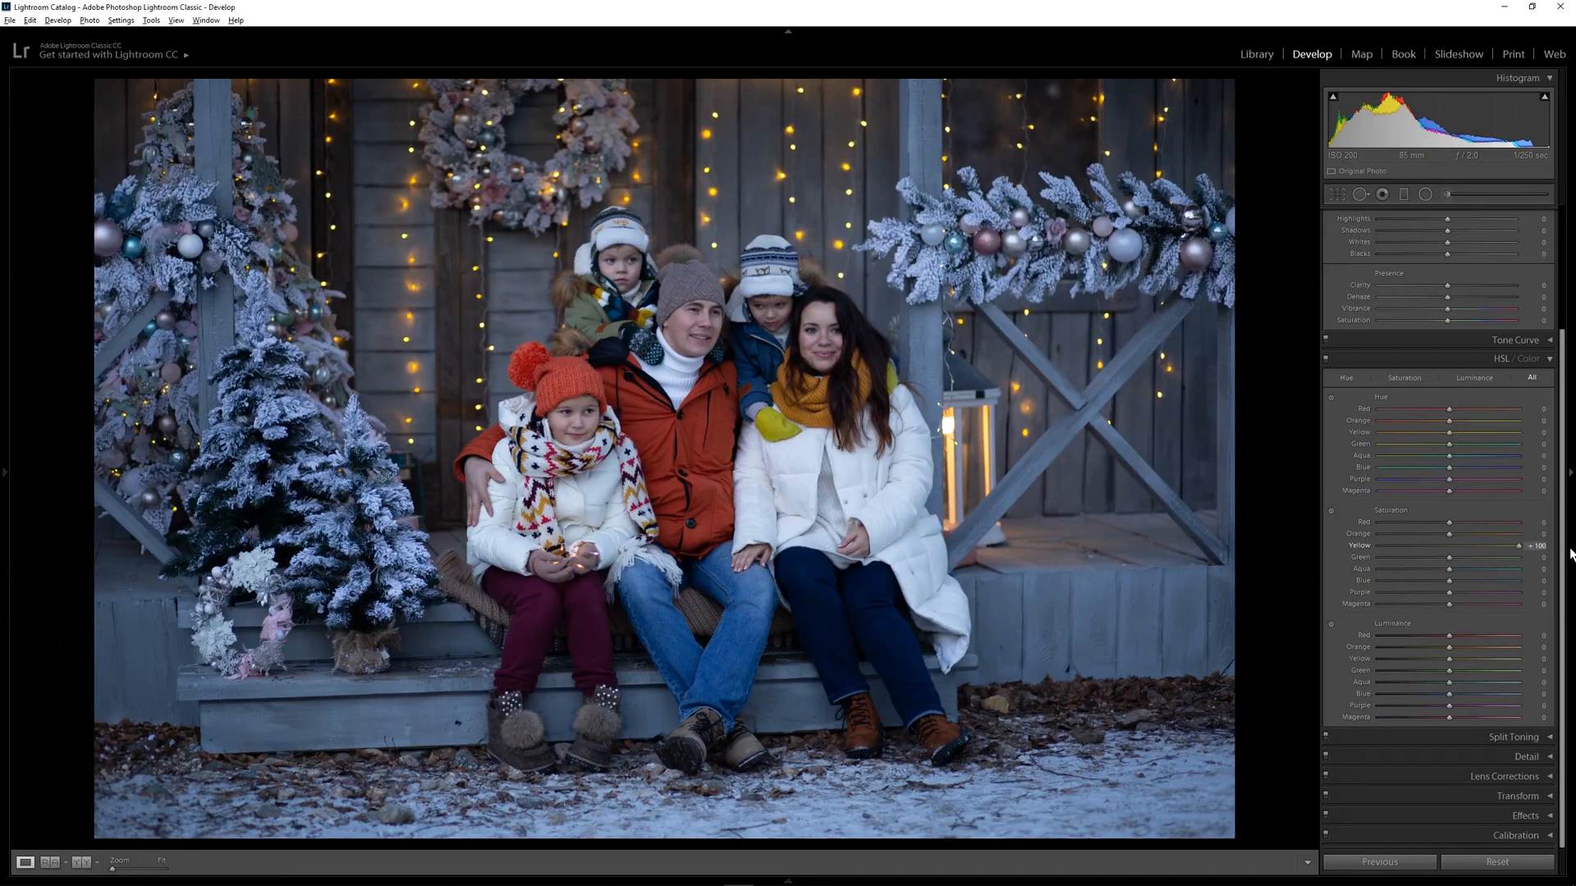
{"action": "key", "text": "z"}
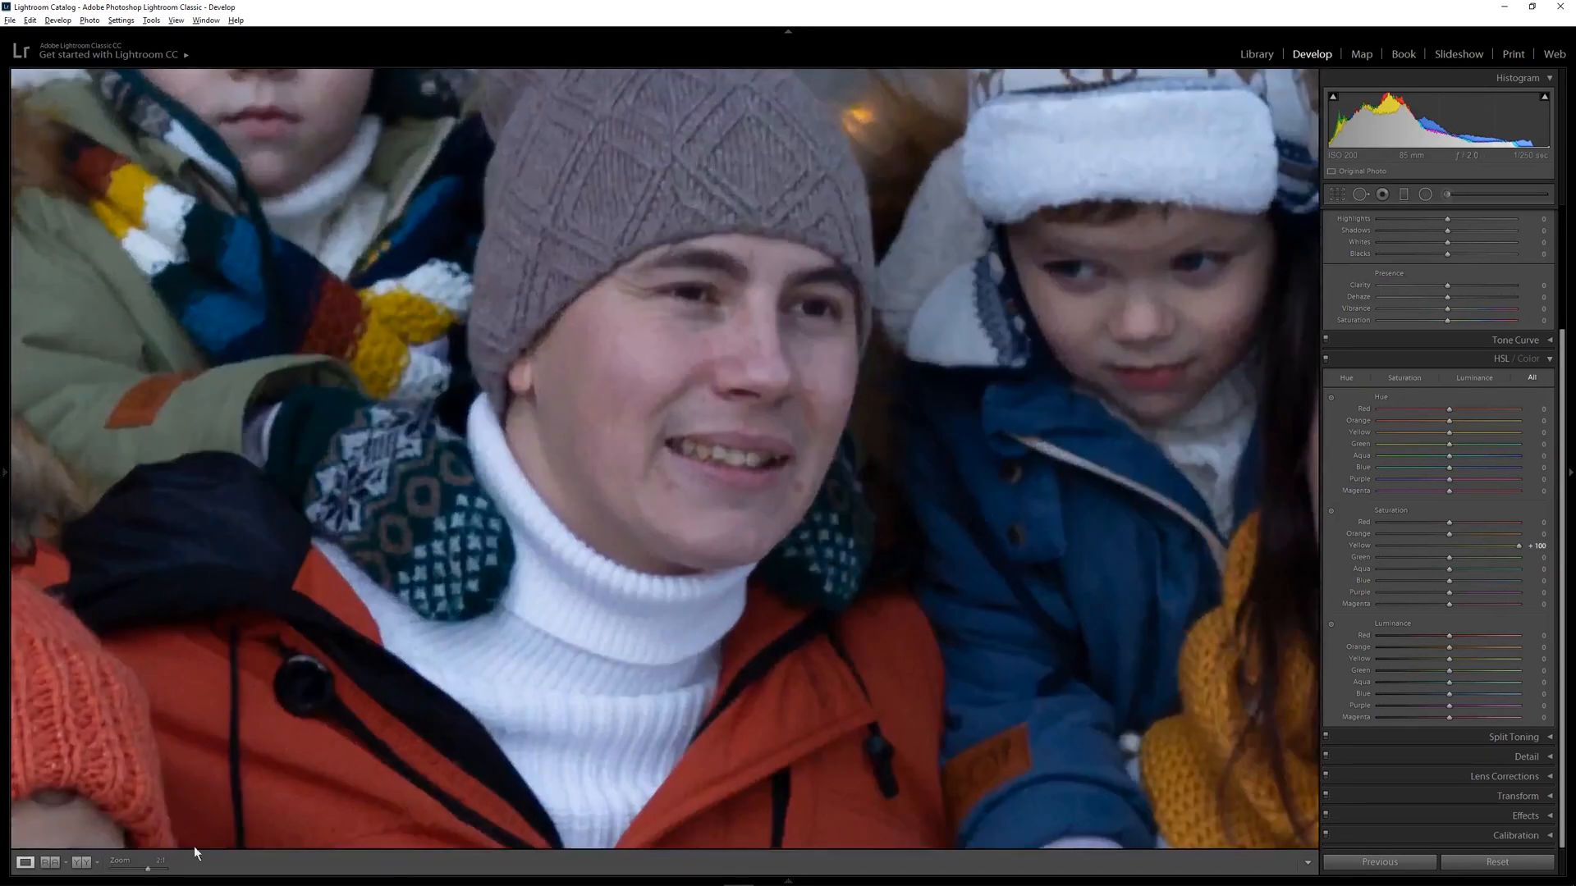
{"action": "left_click", "coordinate": [142, 869]}
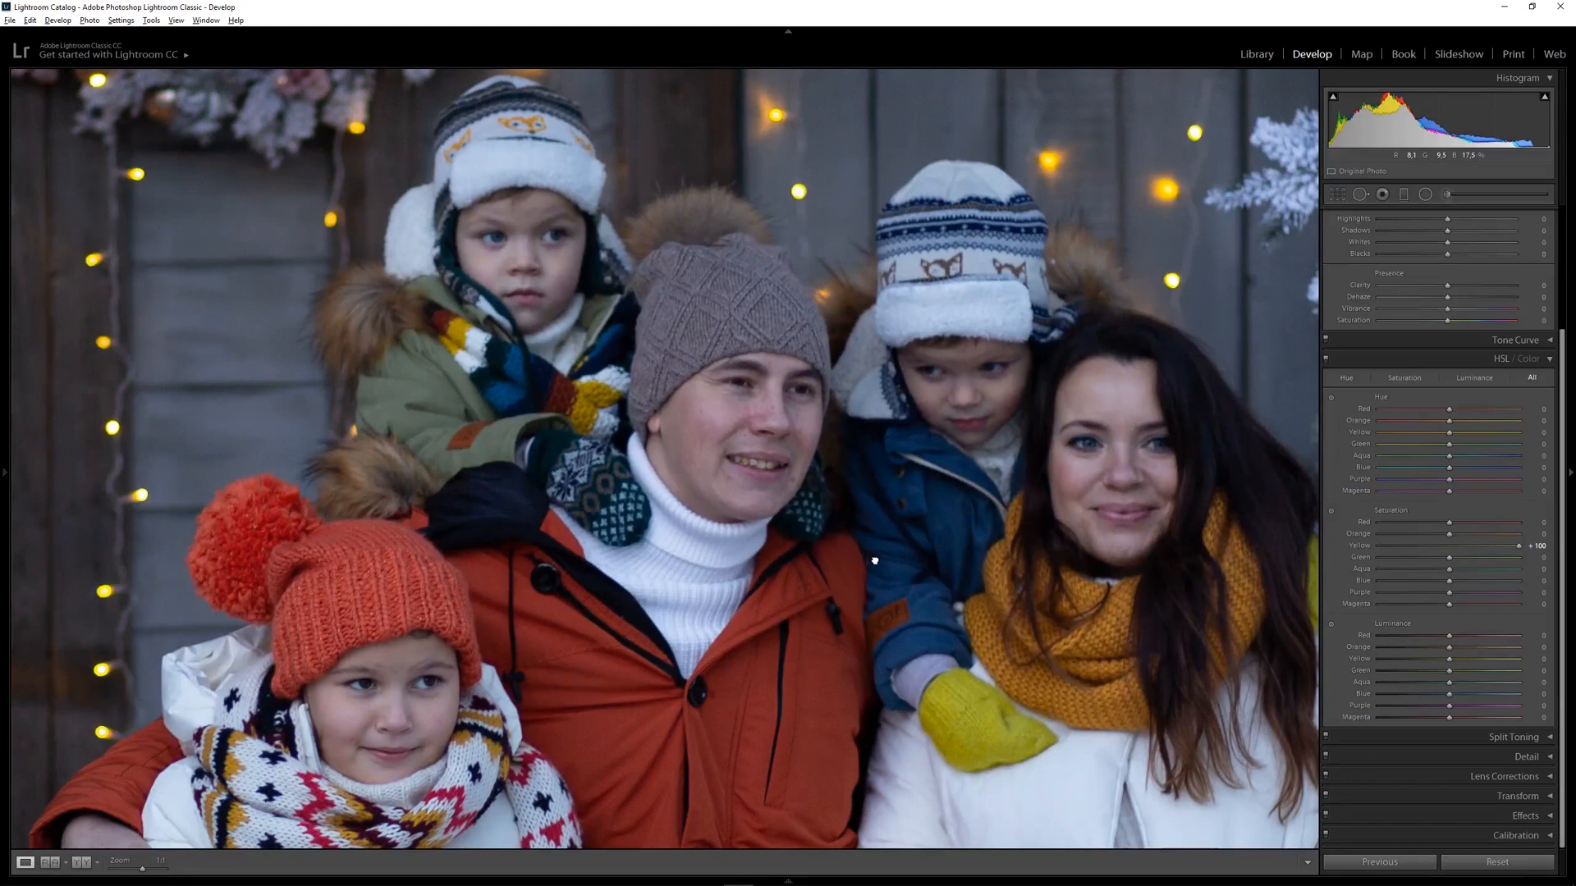
{"action": "left_click_drag", "start_coordinate": [876, 560], "coordinate": [758, 555]}
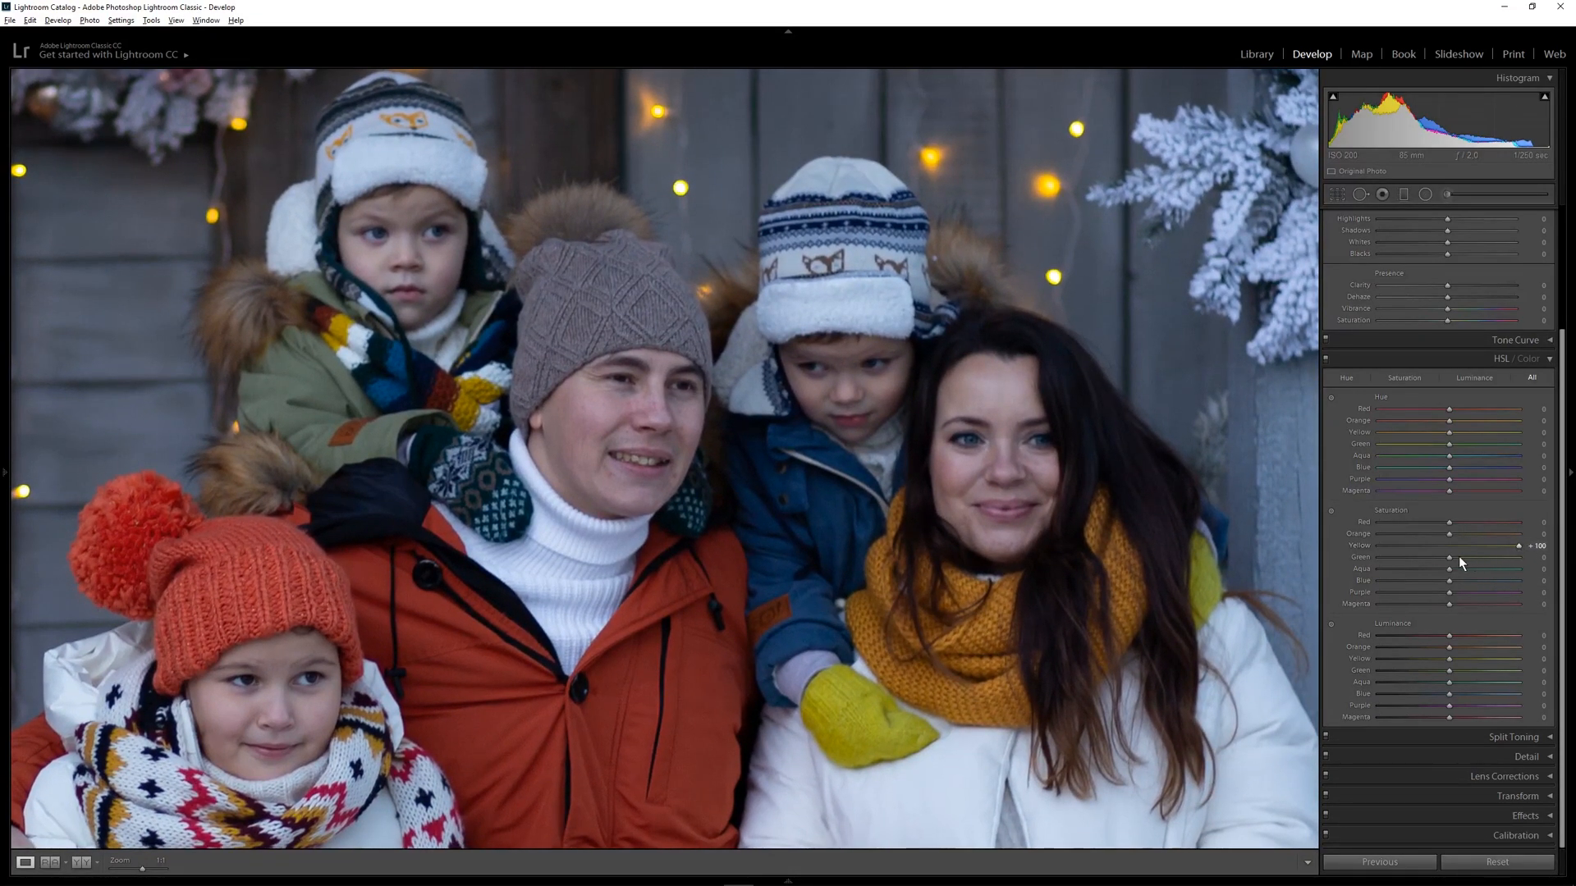
{"action": "double_click", "coordinate": [1362, 544]}
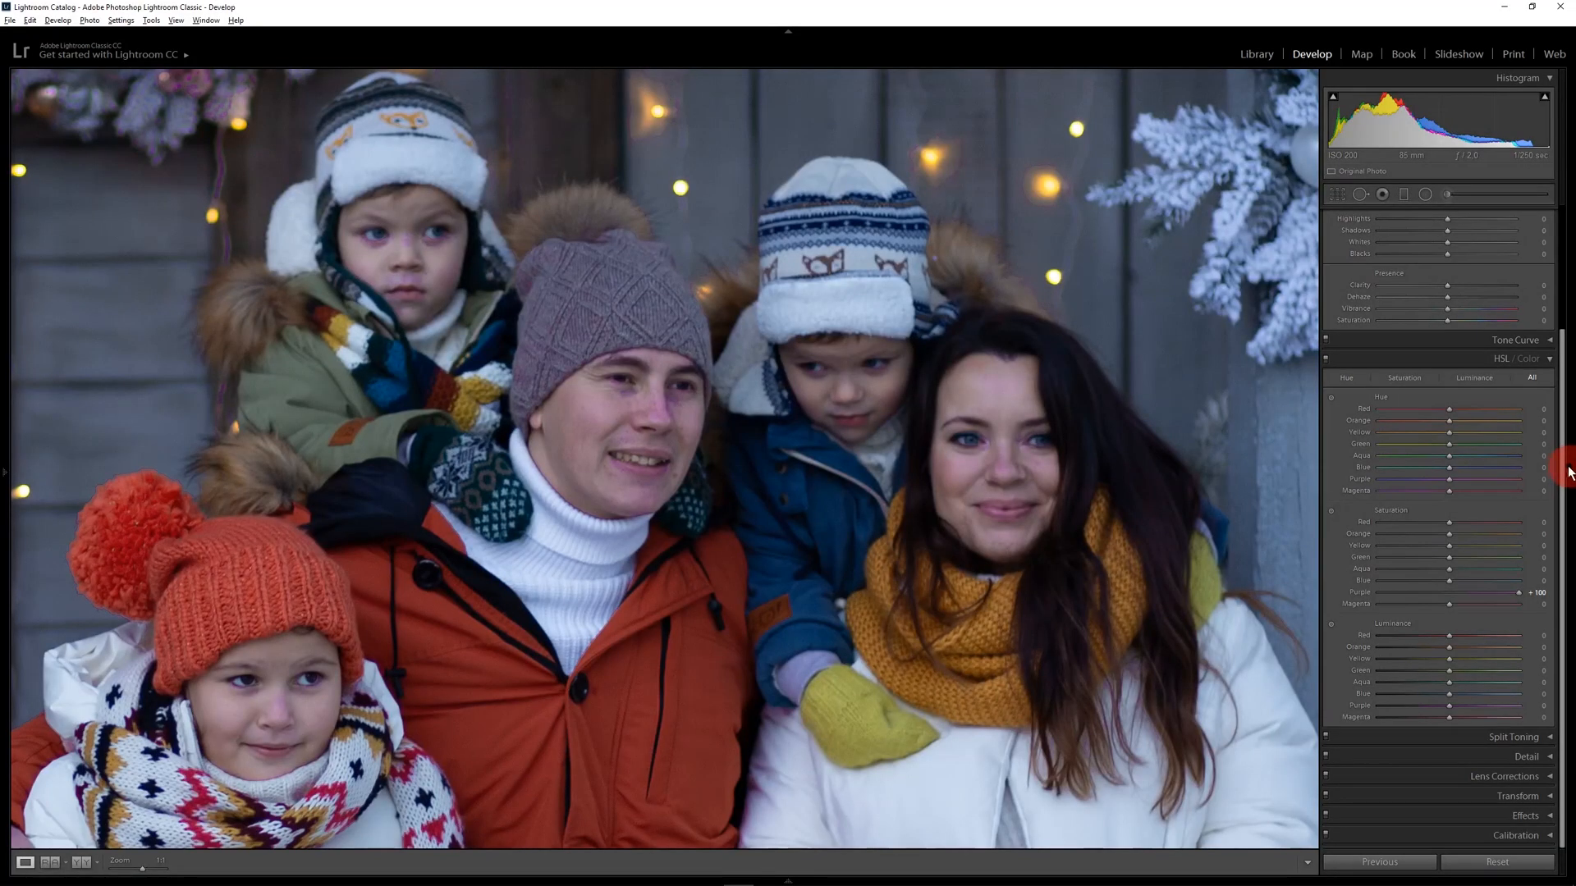
Warm the photo's white balance by setting the temperature to 5891
{"action": "left_click_drag", "start_coordinate": [1562, 464], "coordinate": [1572, 305]}
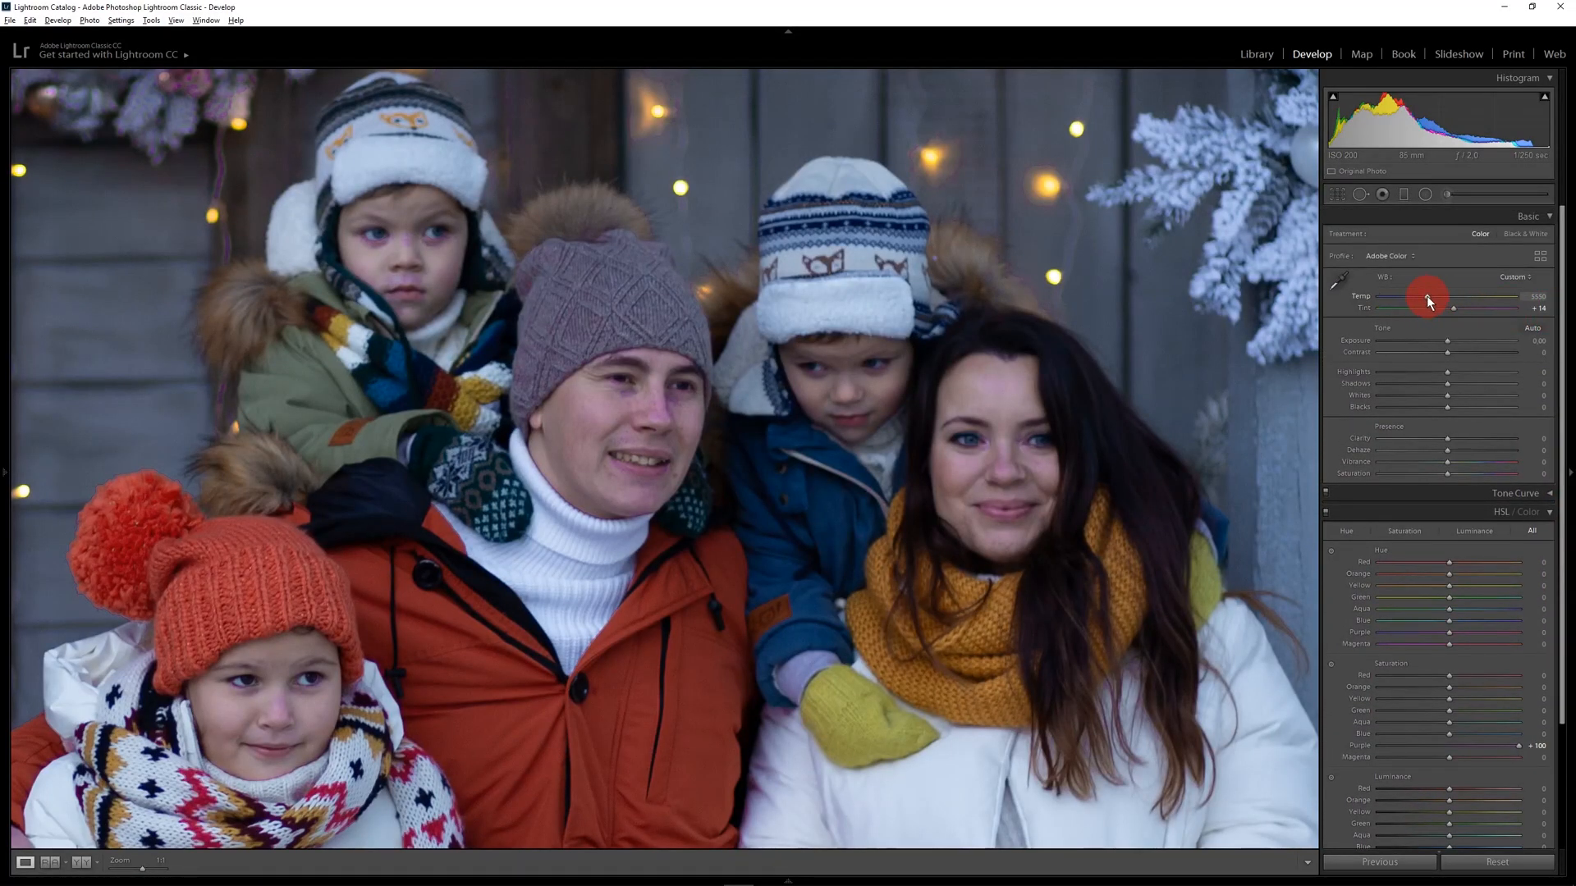
{"action": "left_click_drag", "start_coordinate": [1426, 297], "coordinate": [1432, 297]}
{"action": "left_click_drag", "start_coordinate": [1431, 296], "coordinate": [1431, 295]}
Reset the purple saturation to 0 and return to viewing the whole photo
{"action": "left_click_drag", "start_coordinate": [1562, 335], "coordinate": [1569, 475]}
{"action": "left_click", "coordinate": [1385, 628]}
{"action": "double_click", "coordinate": [1366, 592]}
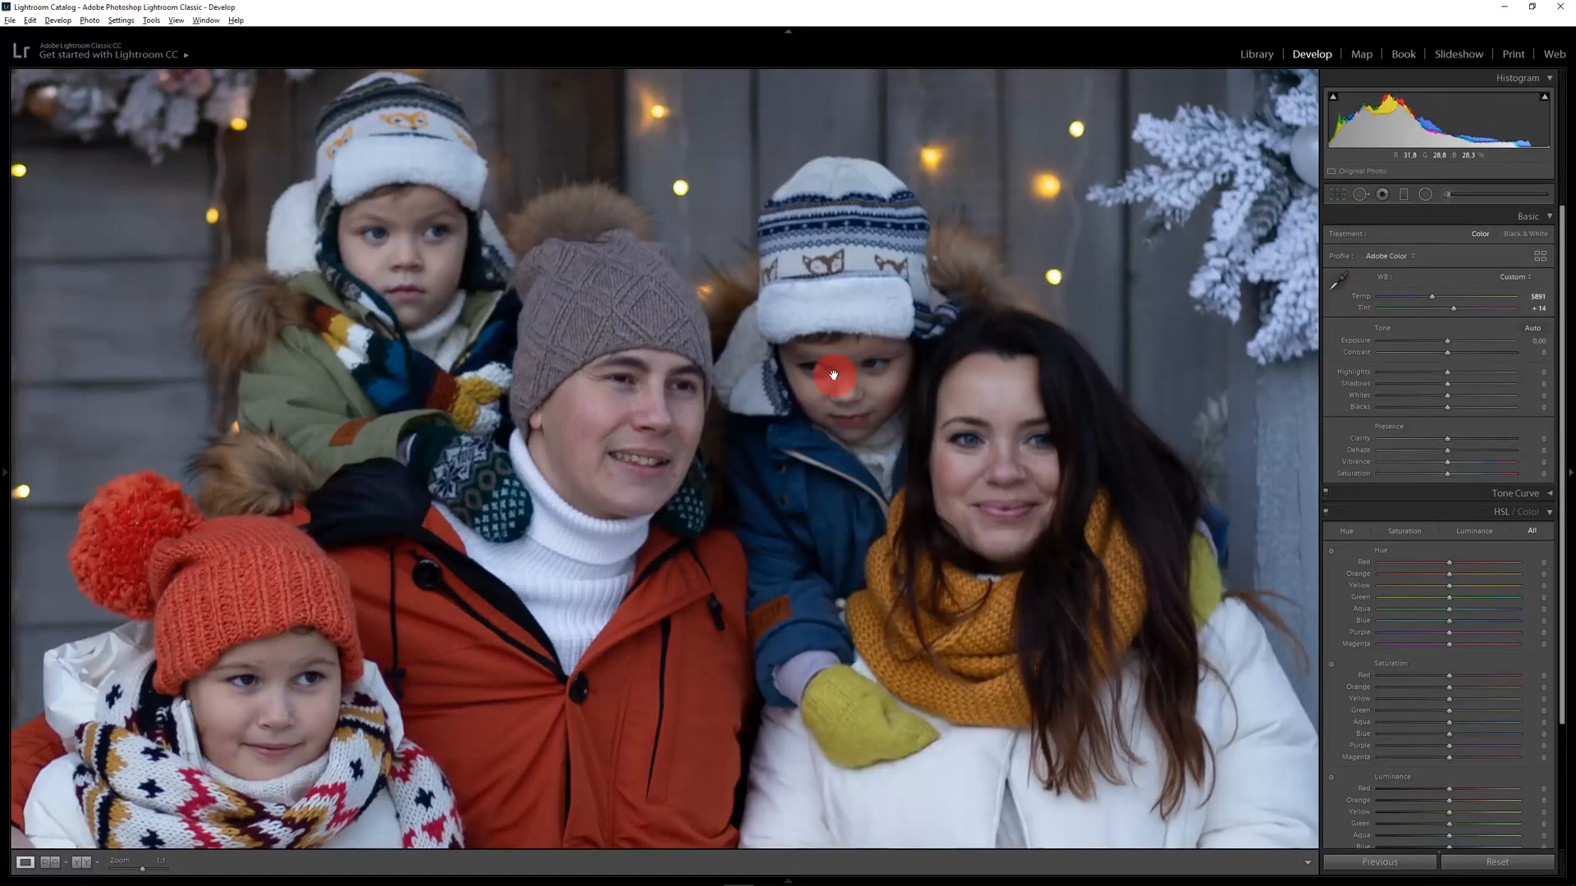
{"action": "left_click", "coordinate": [833, 366]}
{"action": "left_click", "coordinate": [1354, 374]}
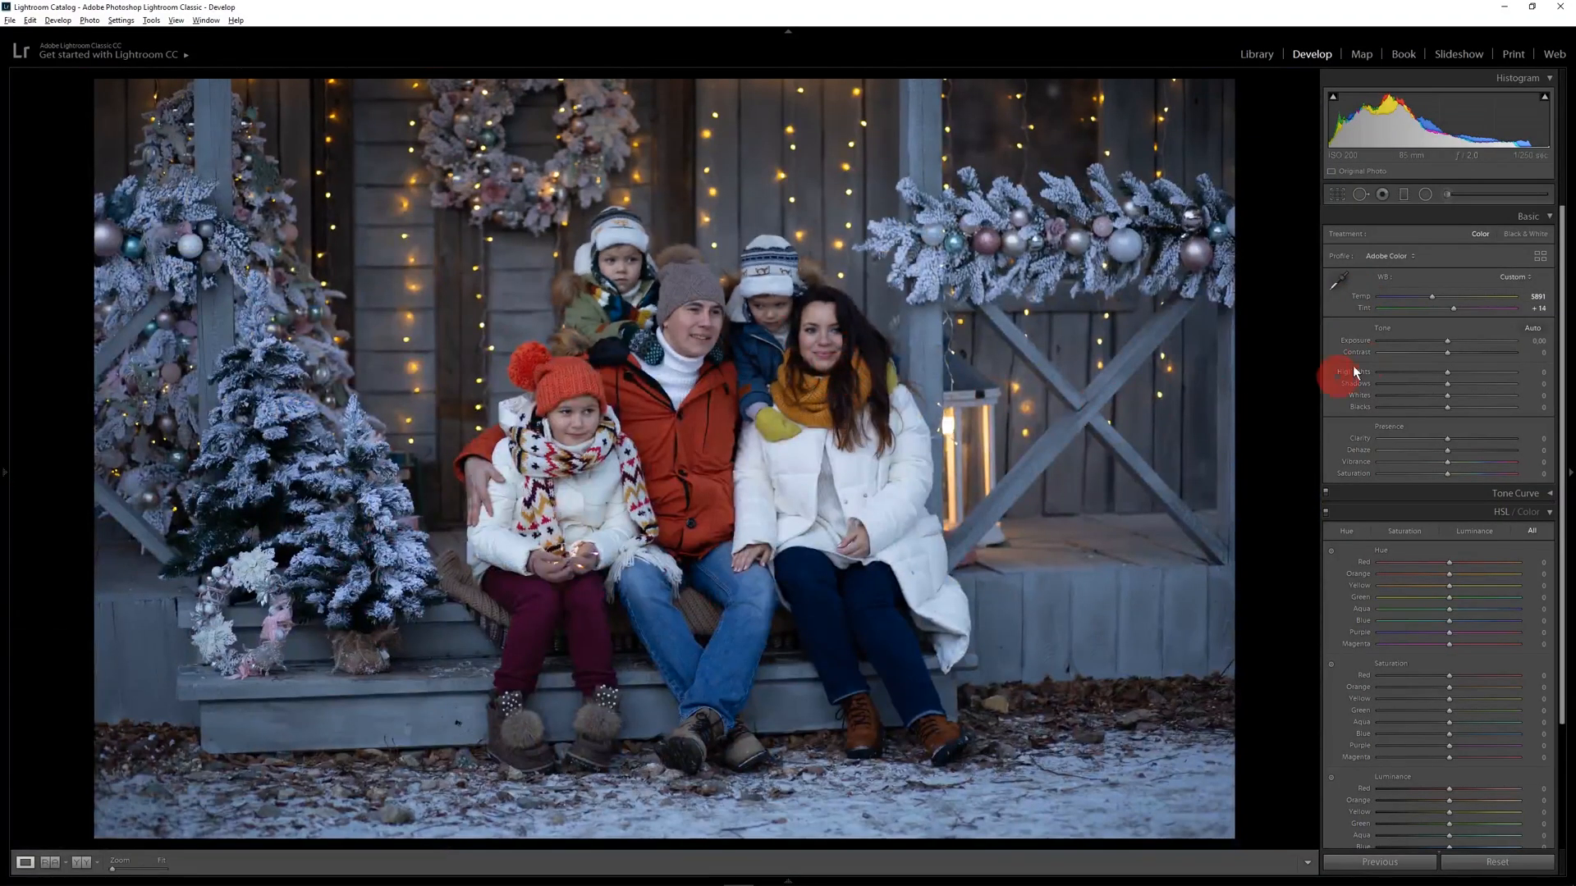
Compare the Adobe Standard and Adobe Neutral profiles on the photo and keep Adobe Standard
{"action": "left_click", "coordinate": [1410, 256]}
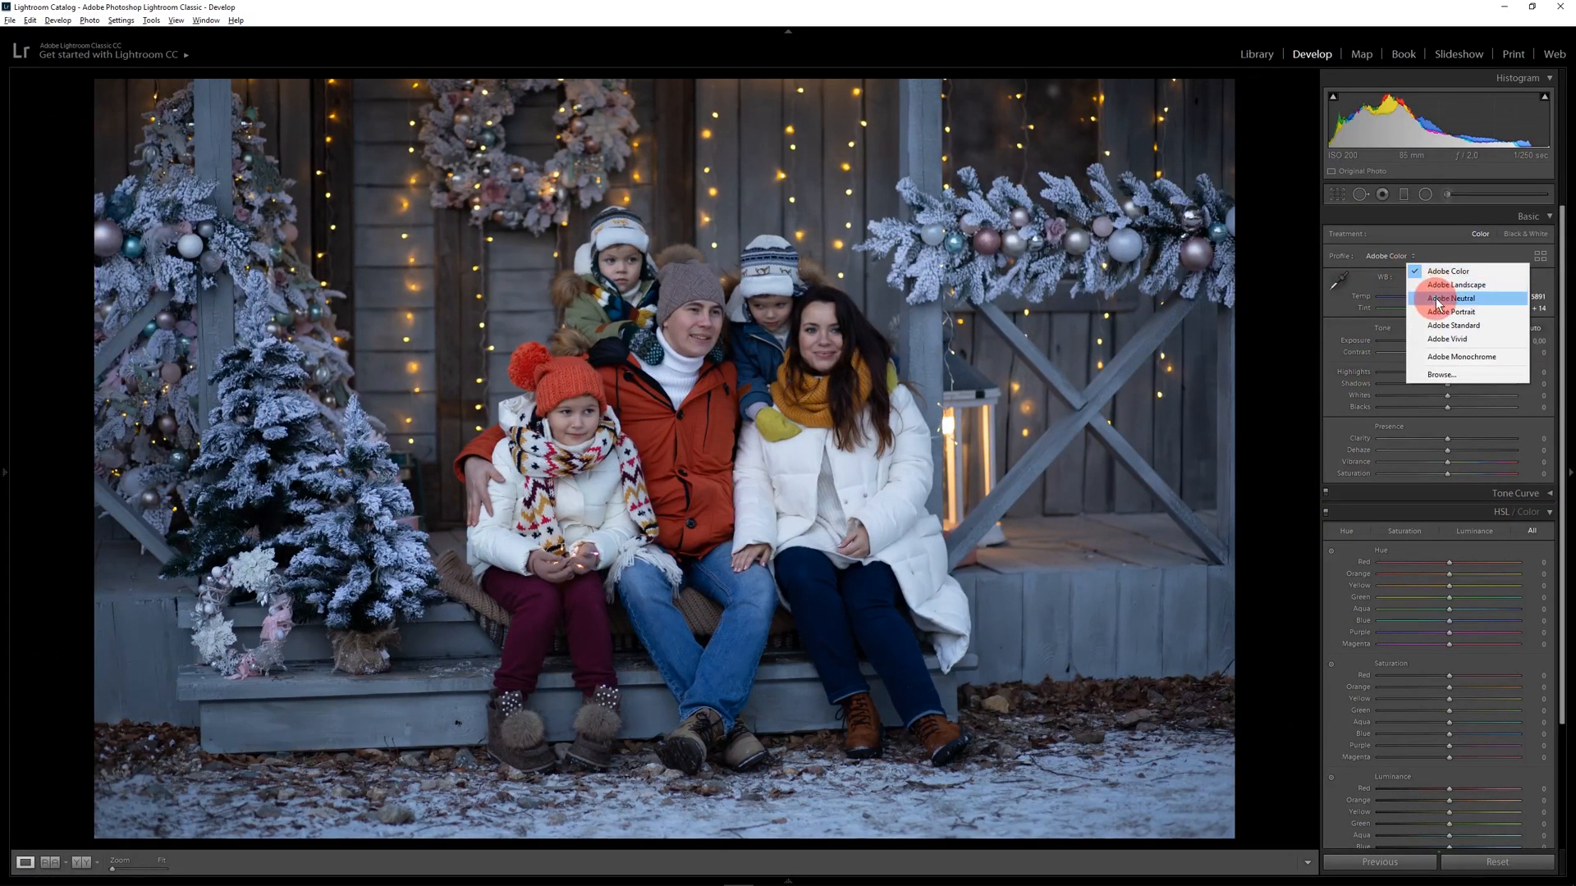
{"action": "left_click", "coordinate": [1438, 325]}
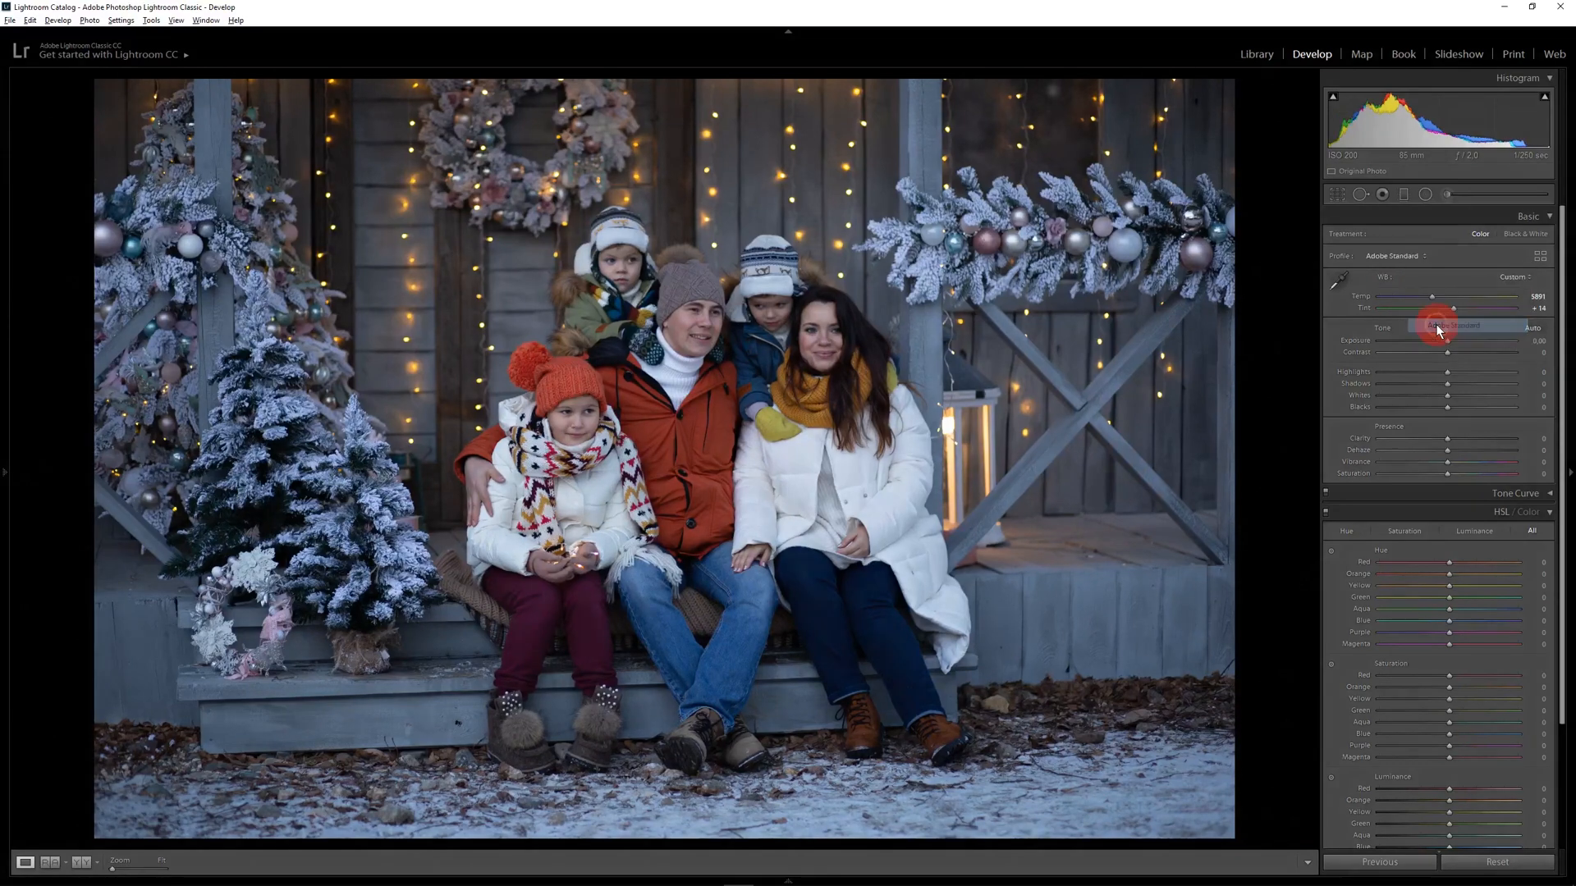
{"action": "left_click", "coordinate": [1427, 257]}
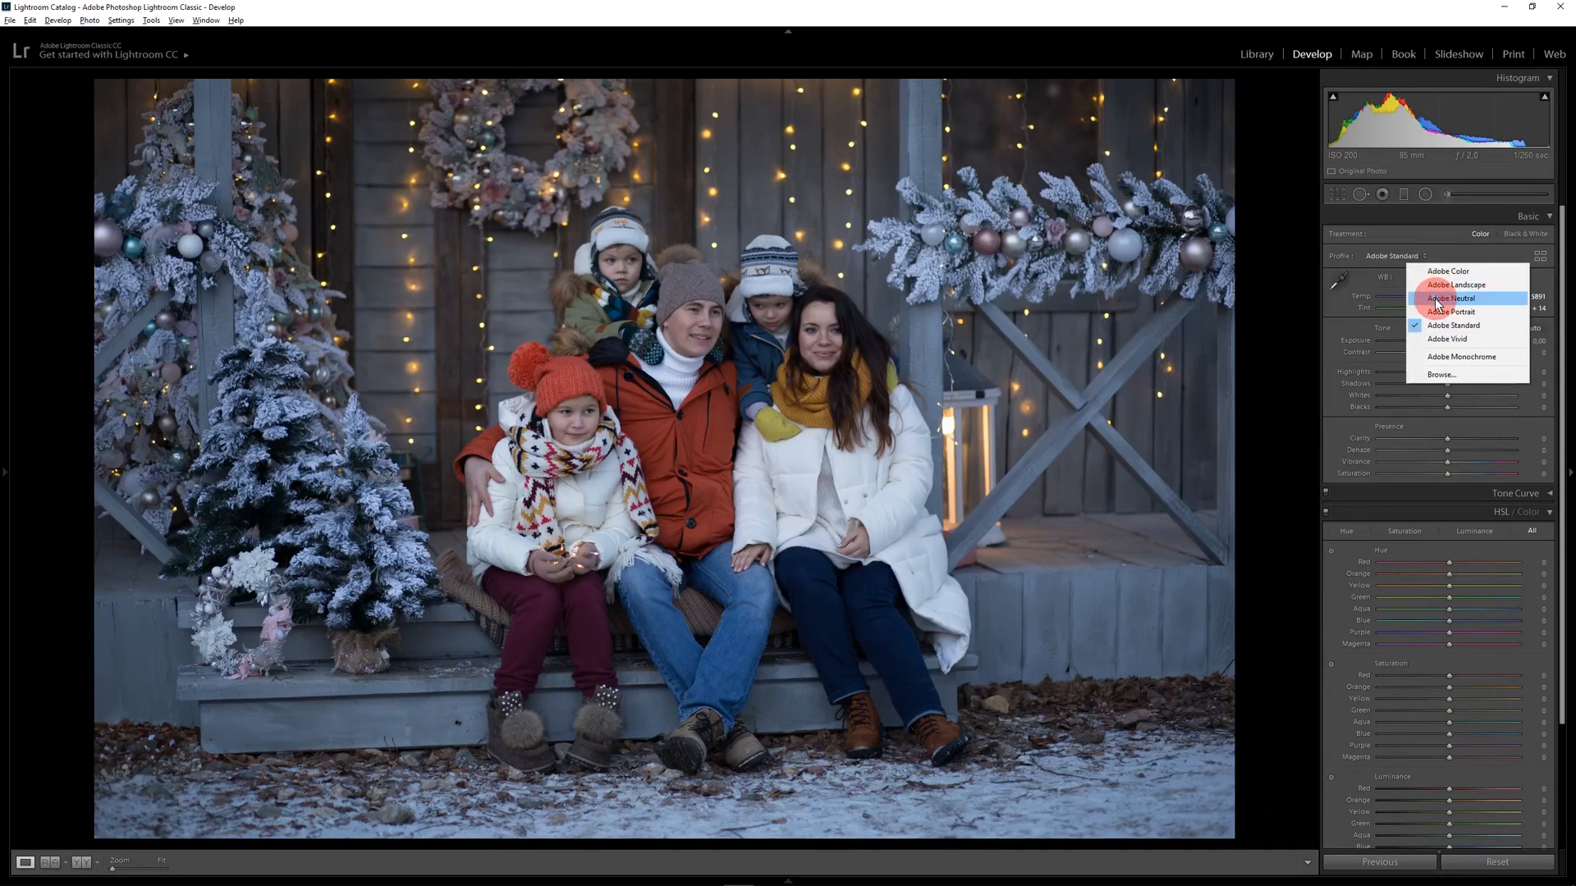
{"action": "left_click", "coordinate": [1436, 300]}
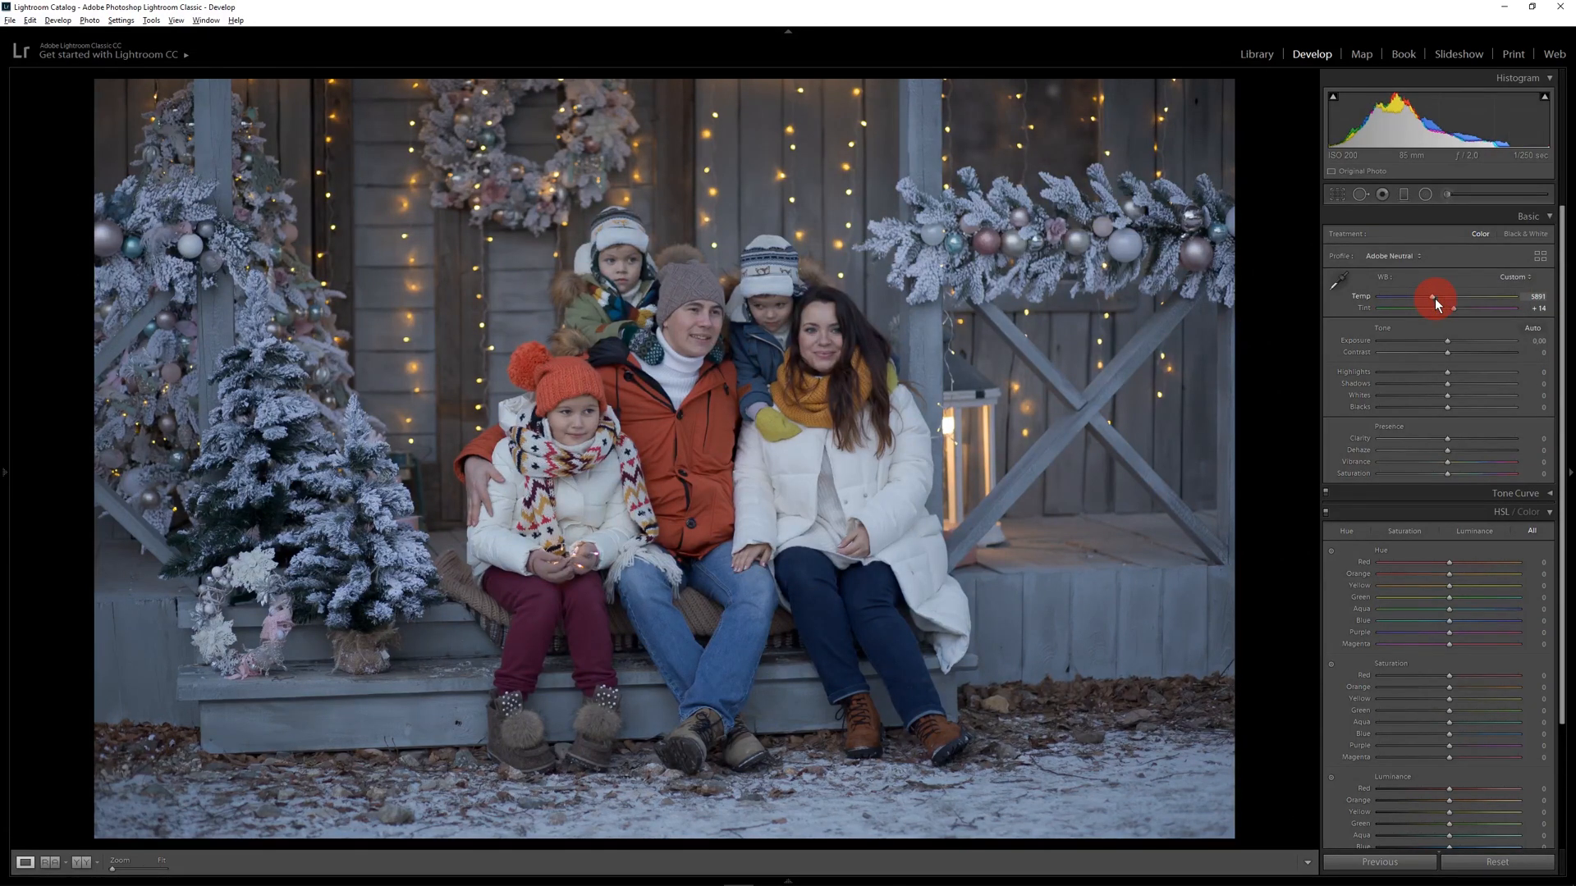
{"action": "left_click", "coordinate": [1417, 256]}
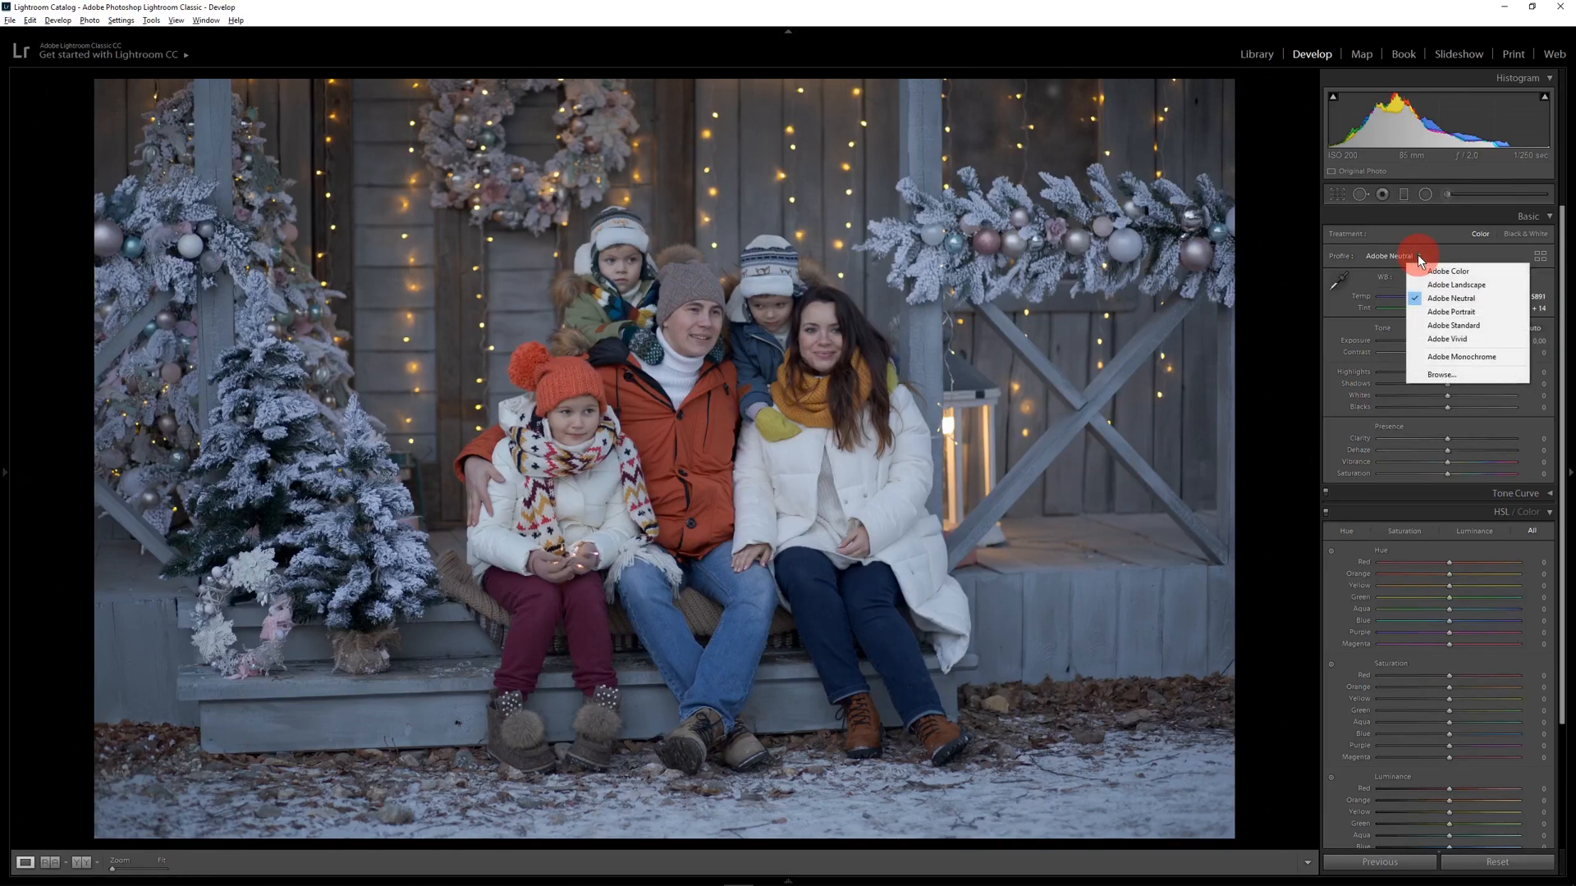
{"action": "left_click", "coordinate": [1438, 326]}
Set the exposure to +0.25, highlights to −33, shadows to +25, whites to +35 and blacks to +7
{"action": "left_click_drag", "start_coordinate": [1446, 340], "coordinate": [1426, 375]}
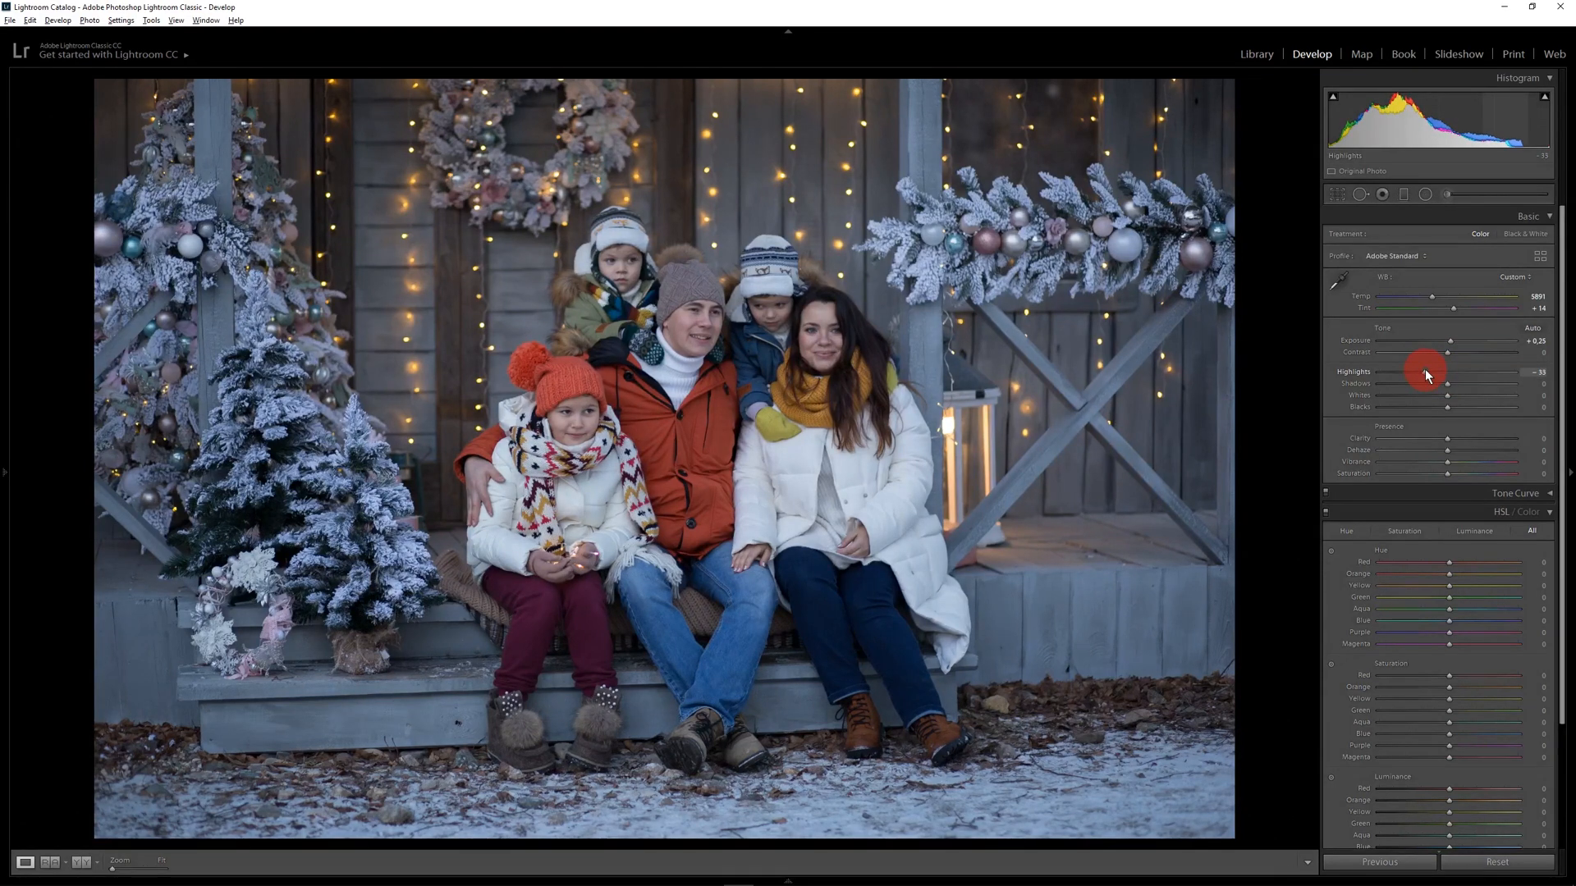
{"action": "left_click_drag", "start_coordinate": [1424, 368], "coordinate": [1464, 383]}
{"action": "left_click", "coordinate": [1448, 383]}
{"action": "left_click_drag", "start_coordinate": [1447, 407], "coordinate": [1469, 396]}
{"action": "left_click_drag", "start_coordinate": [1453, 407], "coordinate": [1447, 405]}
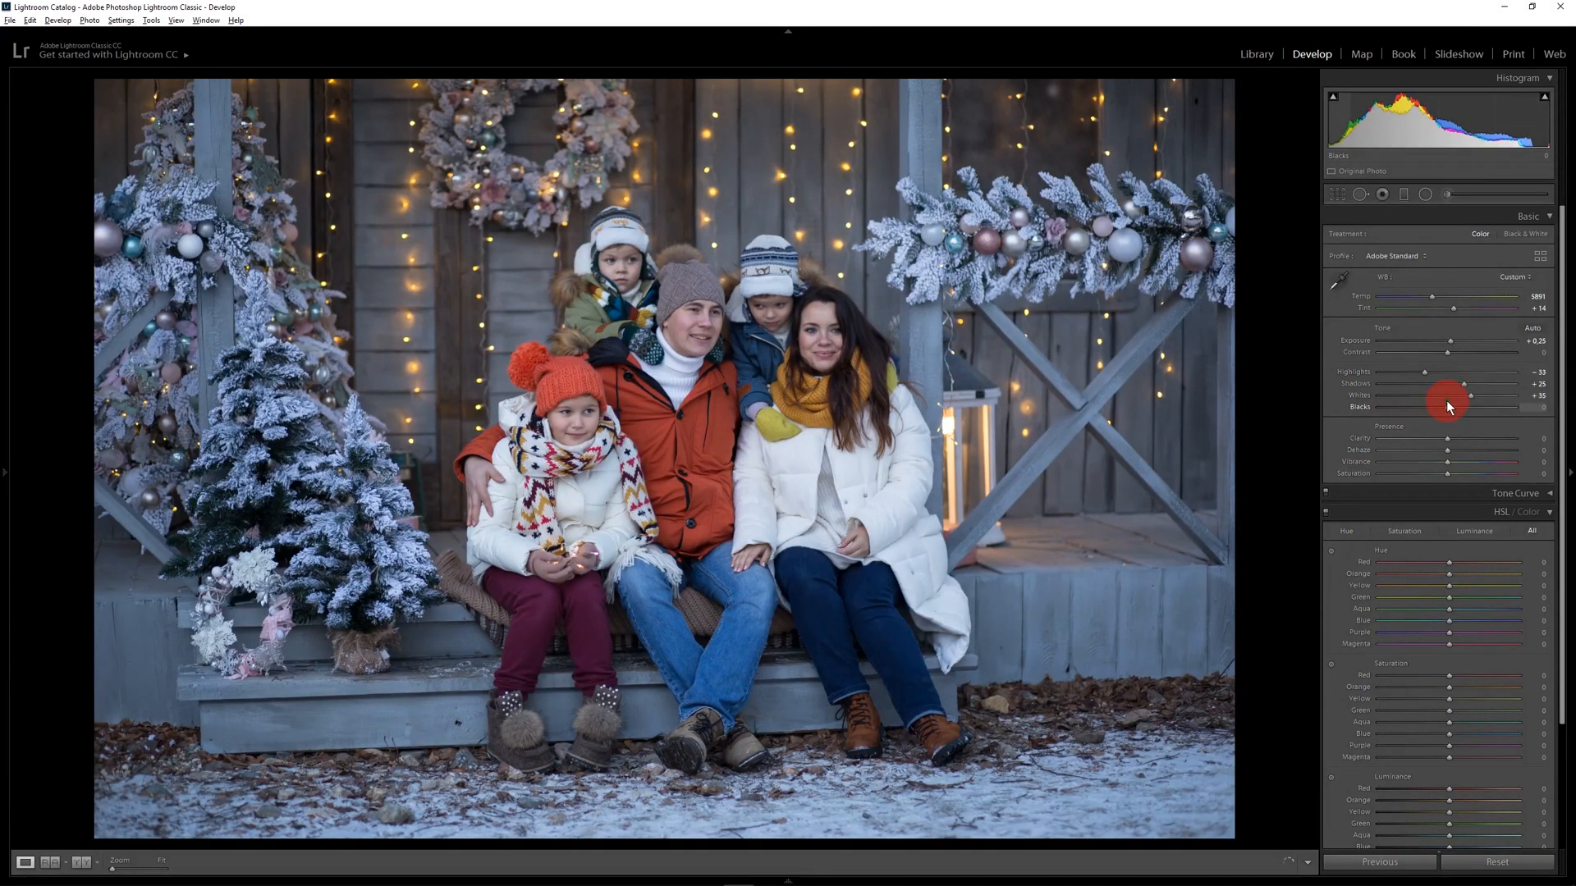
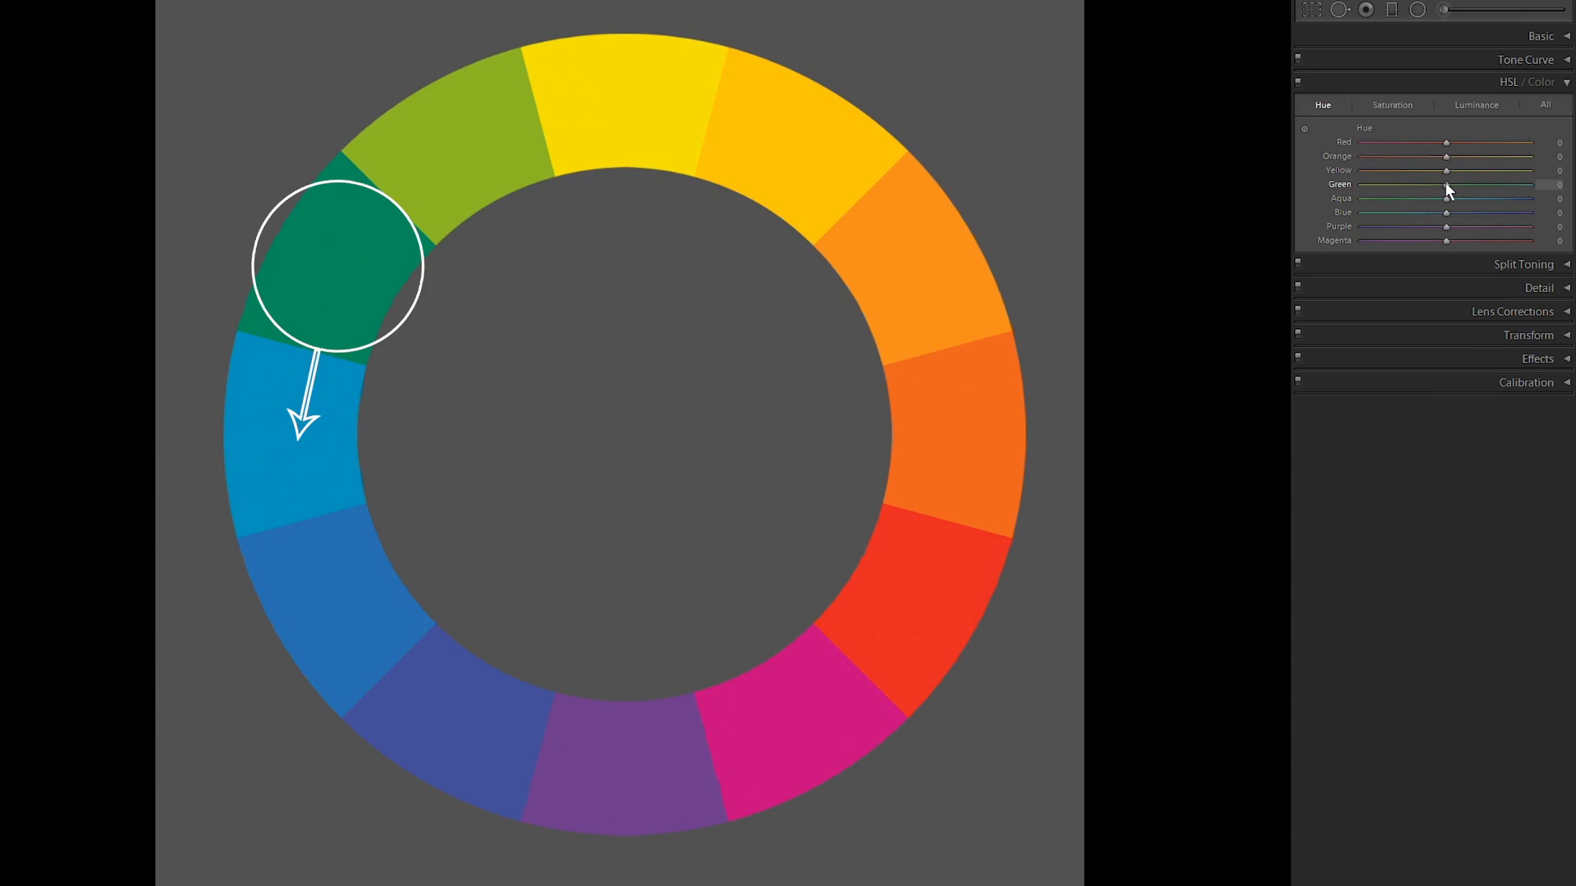
Try a green hue of +100 and a purple hue of −100 on the colour wheel, resetting each one
{"action": "left_click_drag", "start_coordinate": [1447, 186], "coordinate": [1529, 186]}
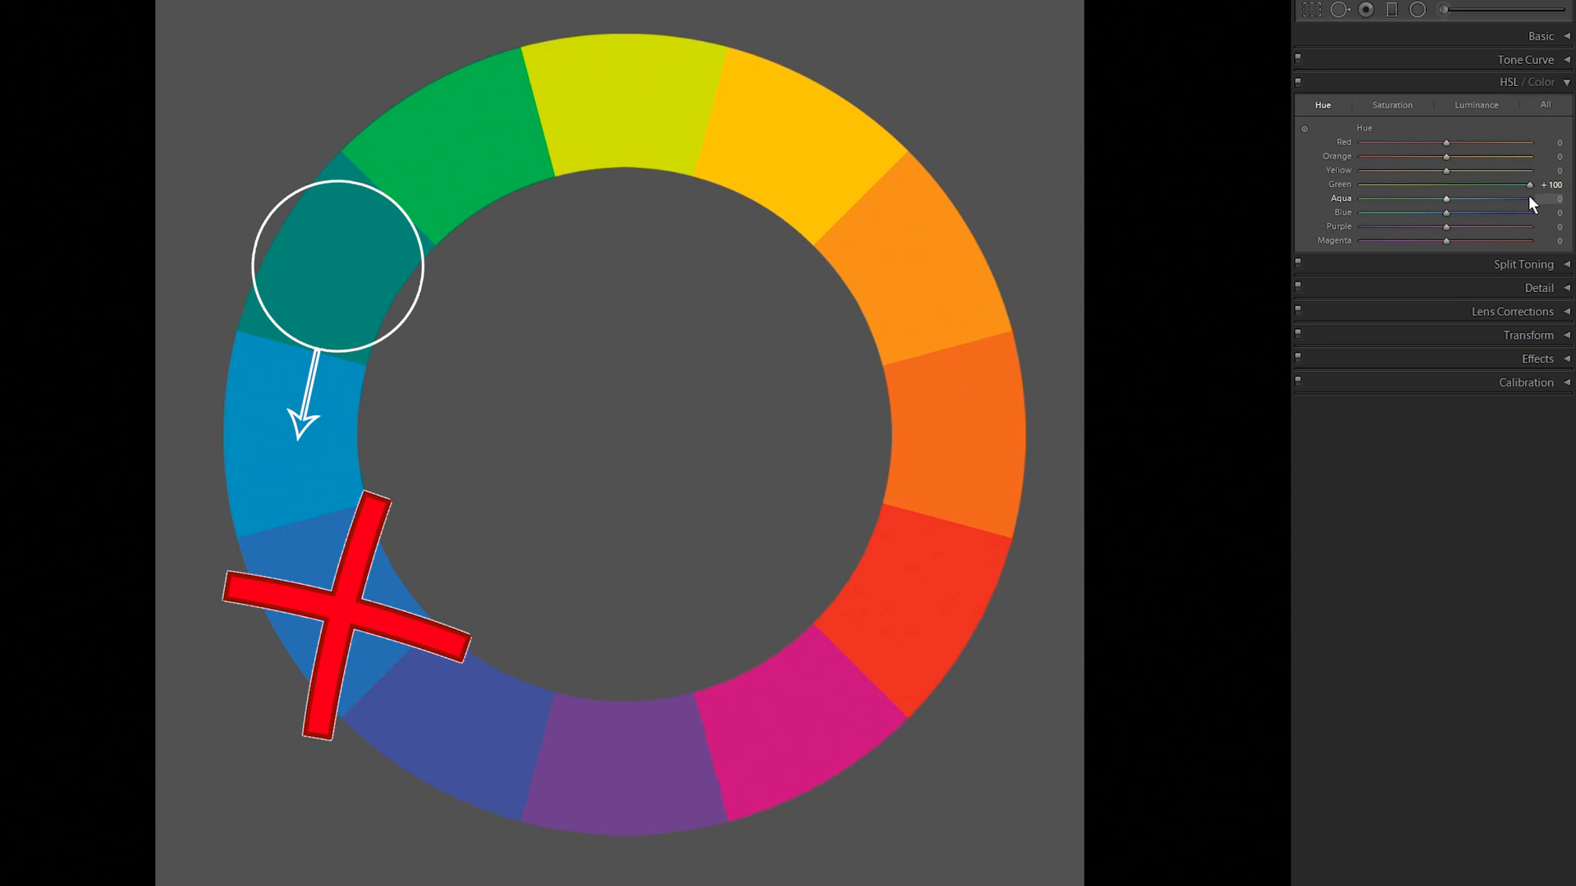
{"action": "left_click_drag", "start_coordinate": [1528, 186], "coordinate": [1447, 201]}
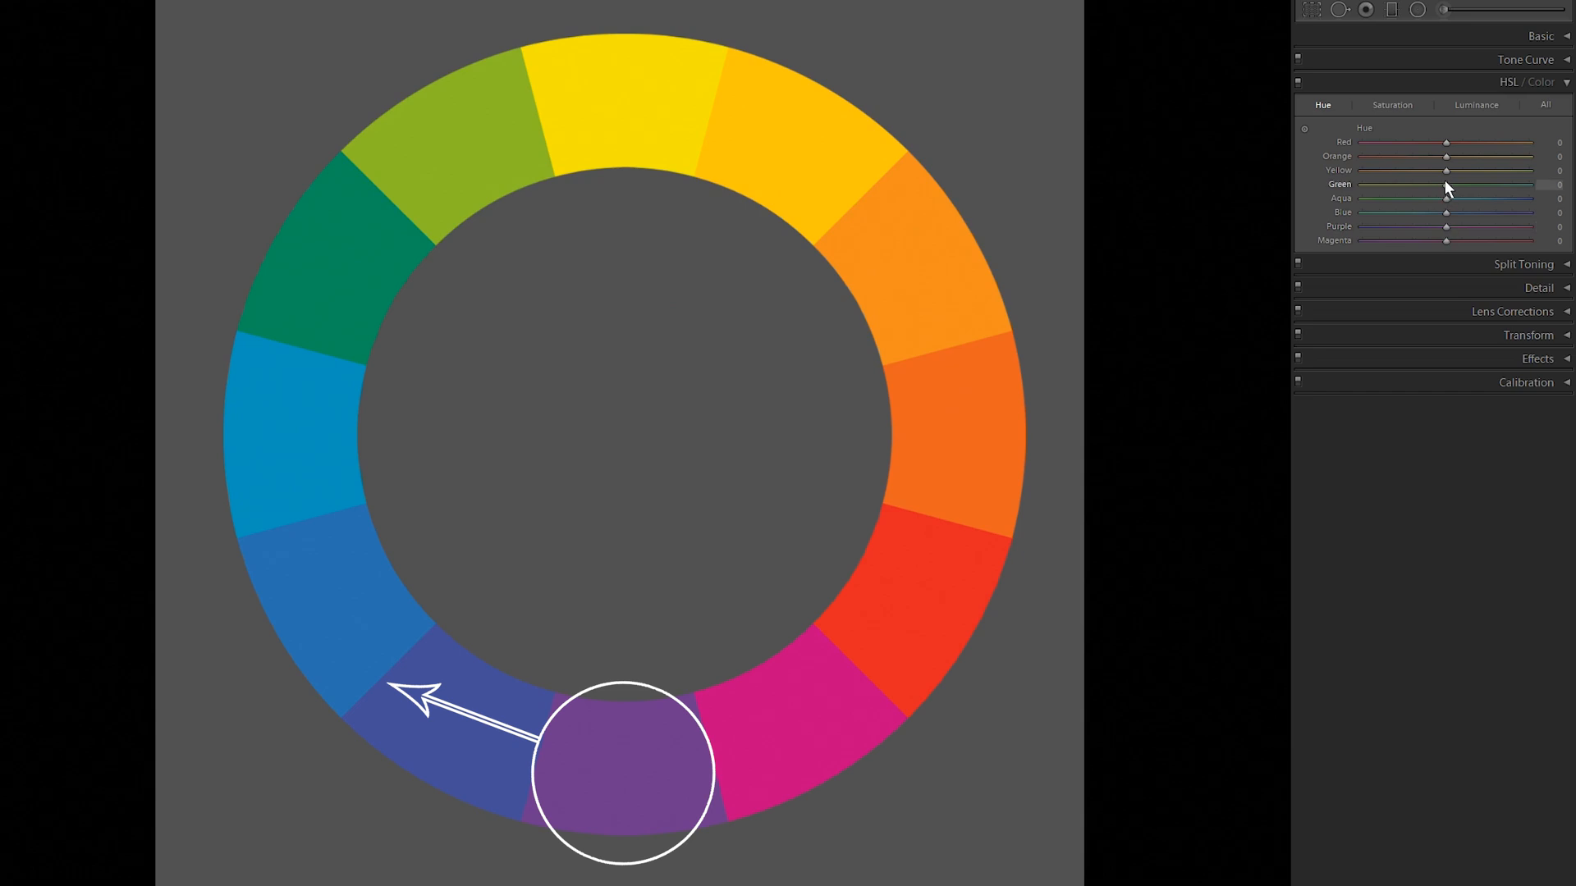
{"action": "left_click_drag", "start_coordinate": [1445, 225], "coordinate": [1338, 243]}
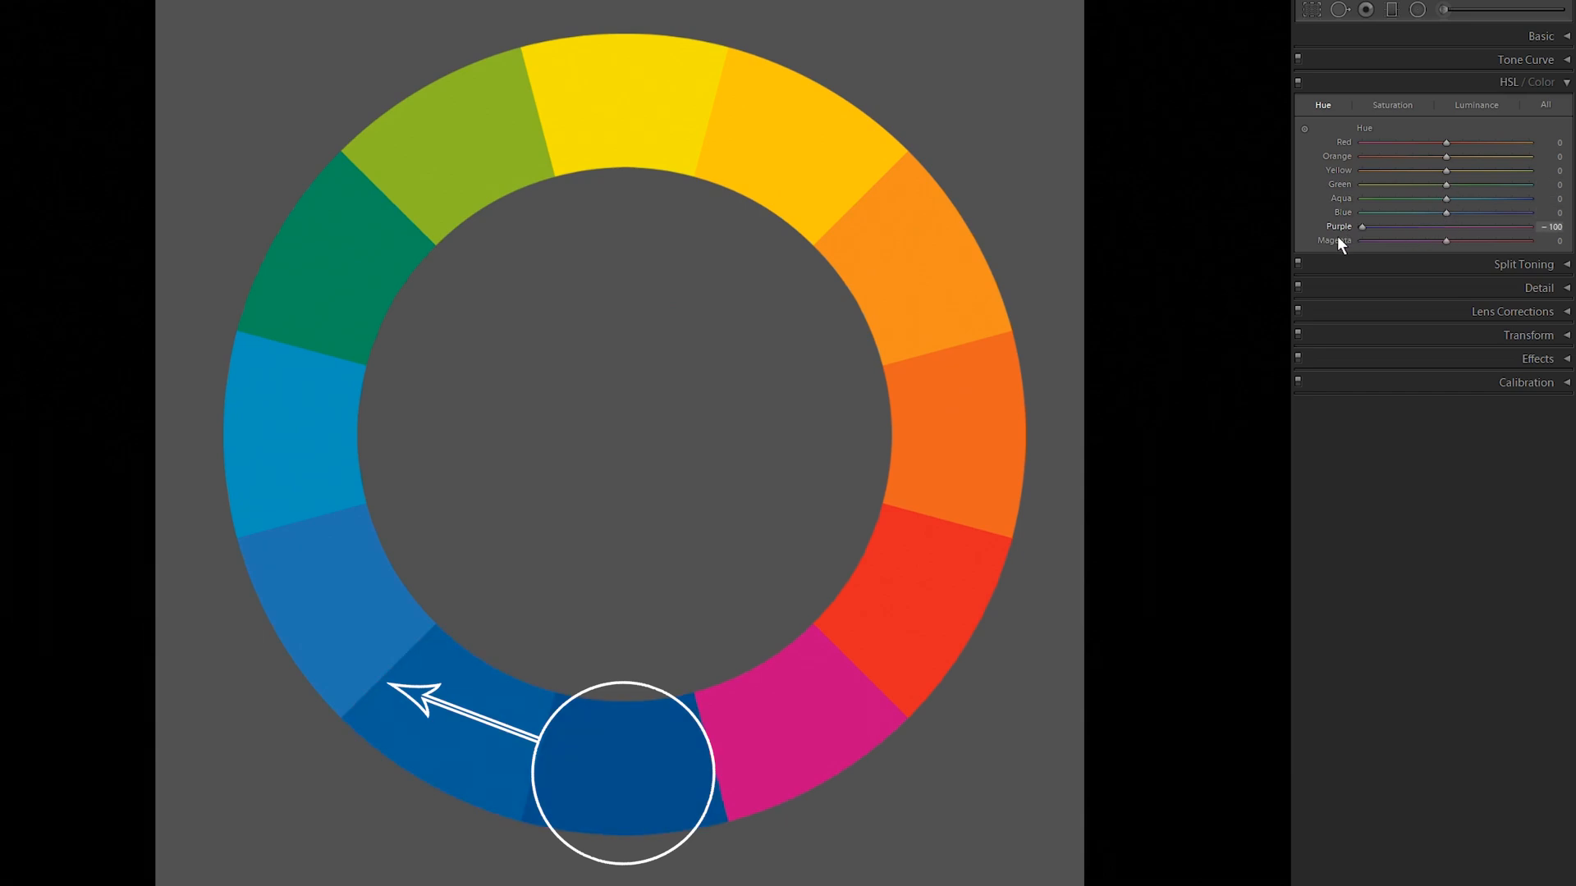
{"action": "double_click", "coordinate": [1351, 235]}
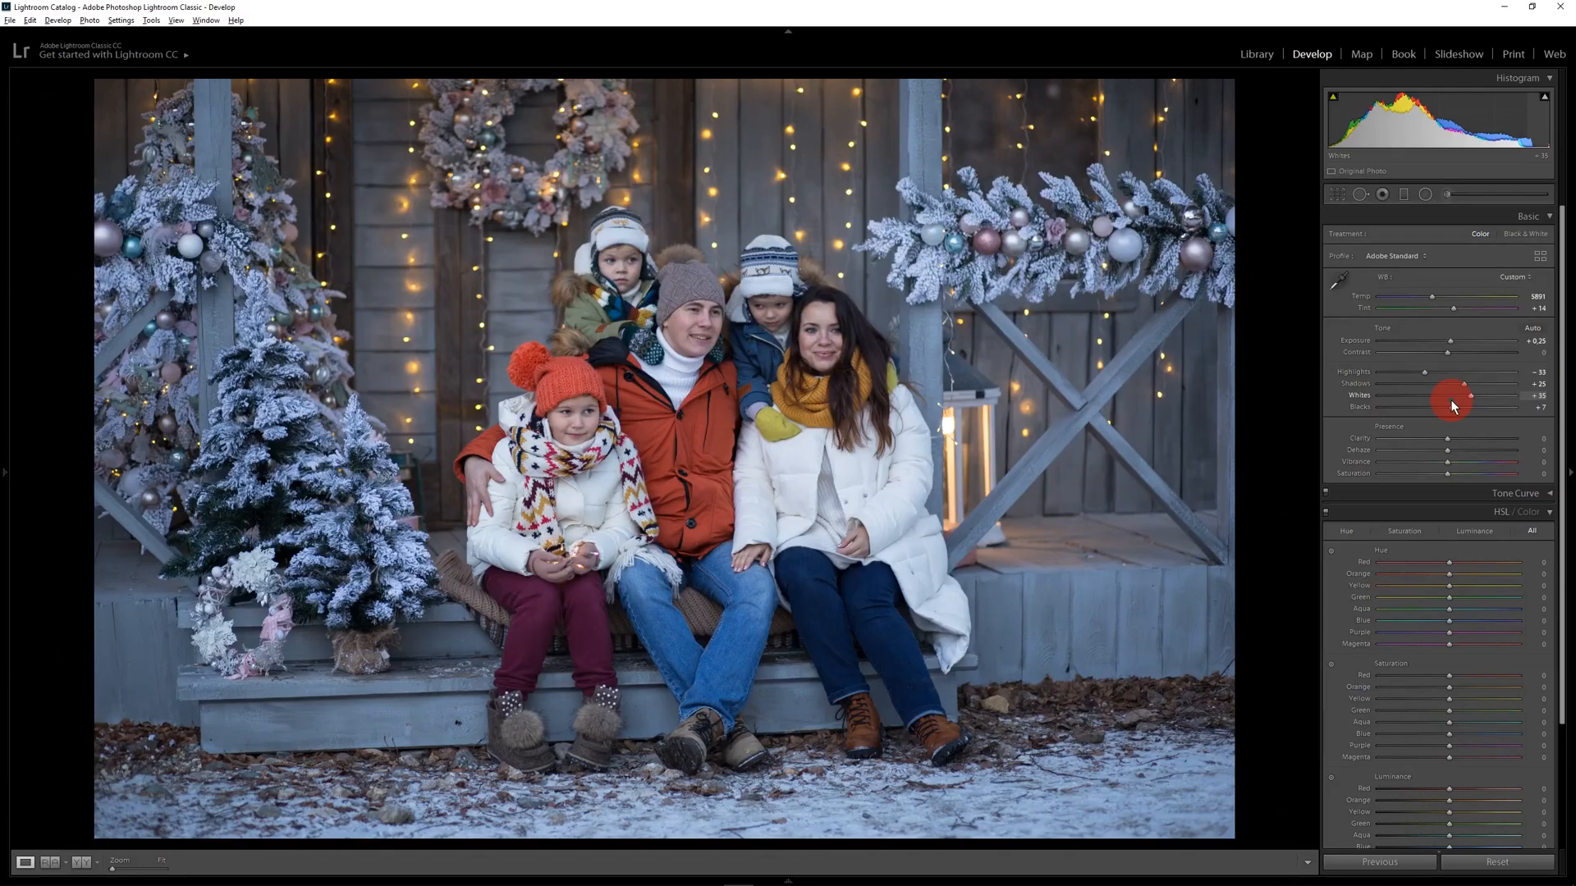
Collapse the basic adjustments and set the HSL hue of red to +6, orange to +5 and yellow to −10
{"action": "left_click", "coordinate": [1551, 218]}
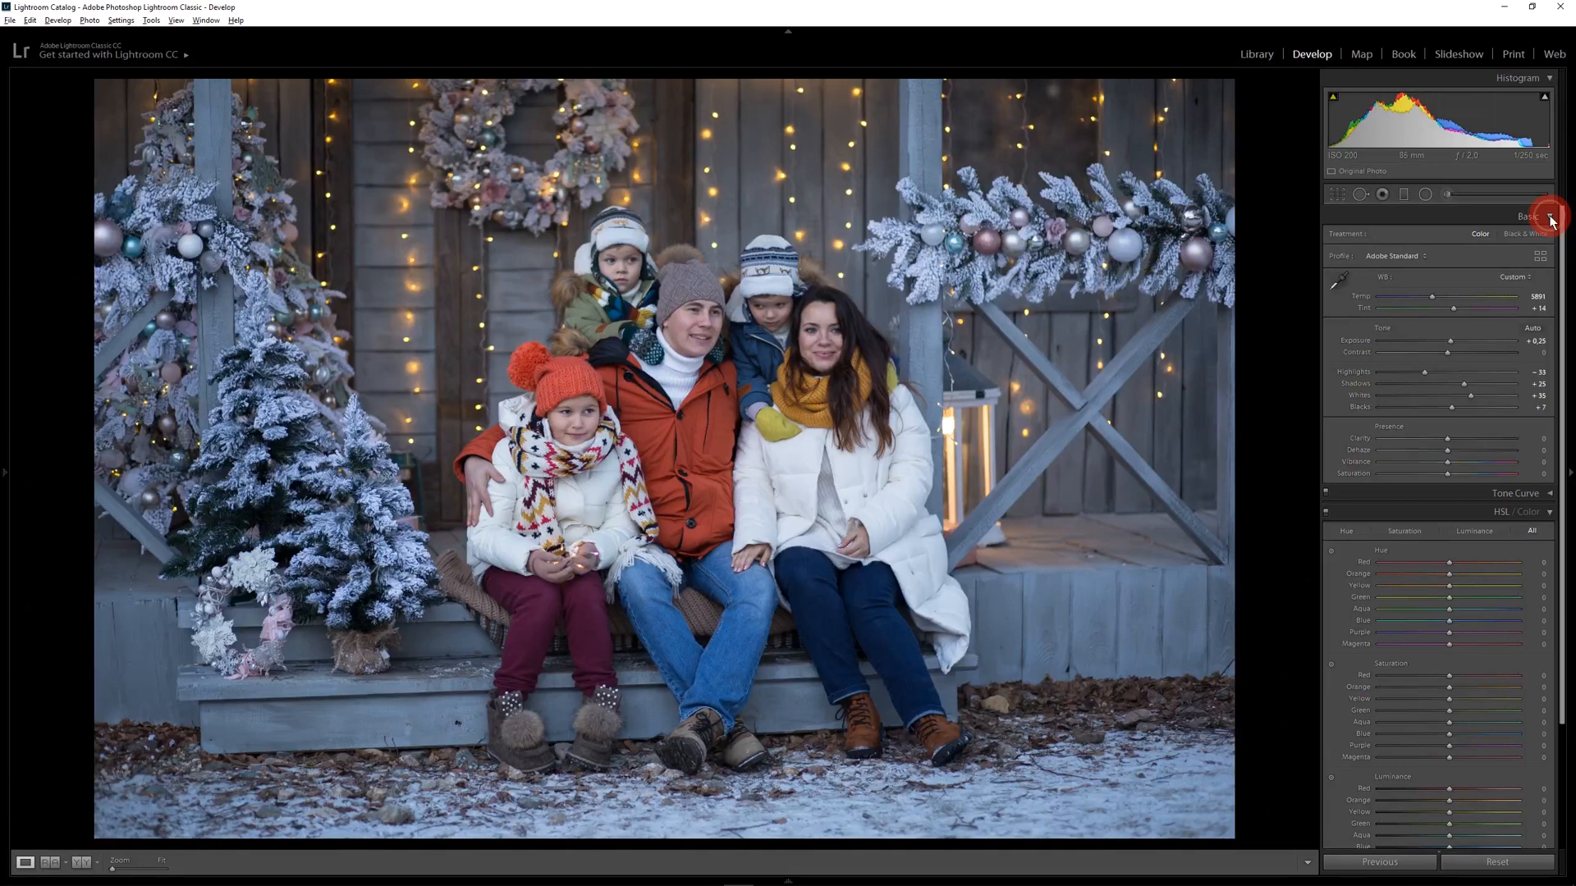
{"action": "left_click", "coordinate": [1551, 218]}
{"action": "left_click", "coordinate": [1449, 306]}
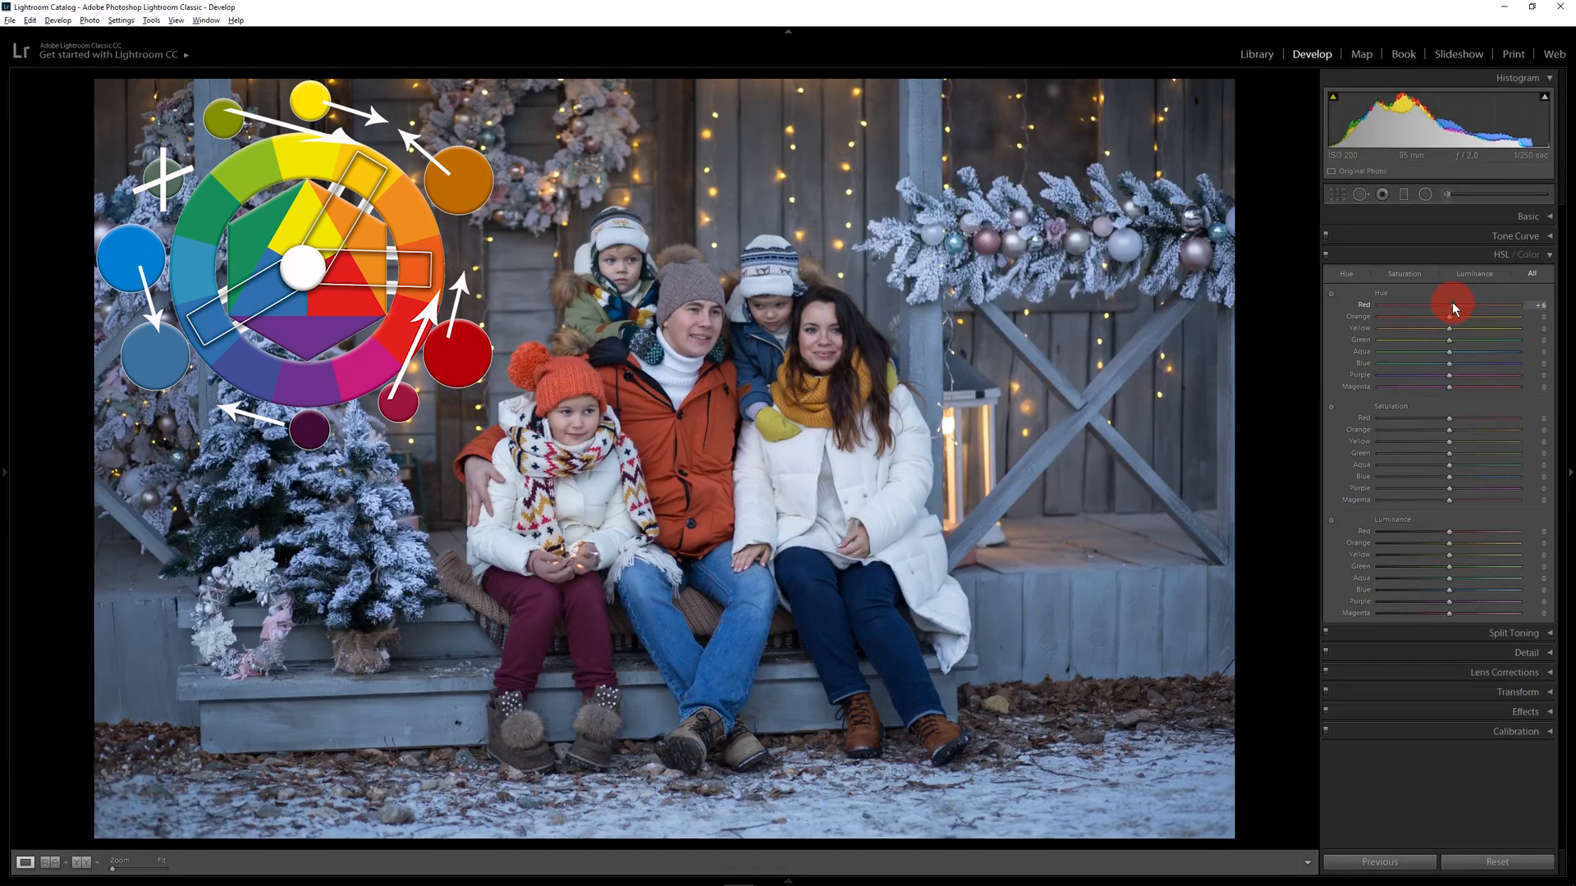
{"action": "left_click", "coordinate": [1450, 318]}
Set the green hue to −100, green saturation to −29 and green luminance to +50
{"action": "left_click_drag", "start_coordinate": [1449, 340], "coordinate": [1376, 351]}
{"action": "left_click_drag", "start_coordinate": [1443, 450], "coordinate": [1436, 452]}
{"action": "left_click_drag", "start_coordinate": [1449, 566], "coordinate": [1483, 553]}
Set the purple hue to −65 and the magenta hue to +60, and close the HSL adjustments
{"action": "left_click", "coordinate": [1449, 376]}
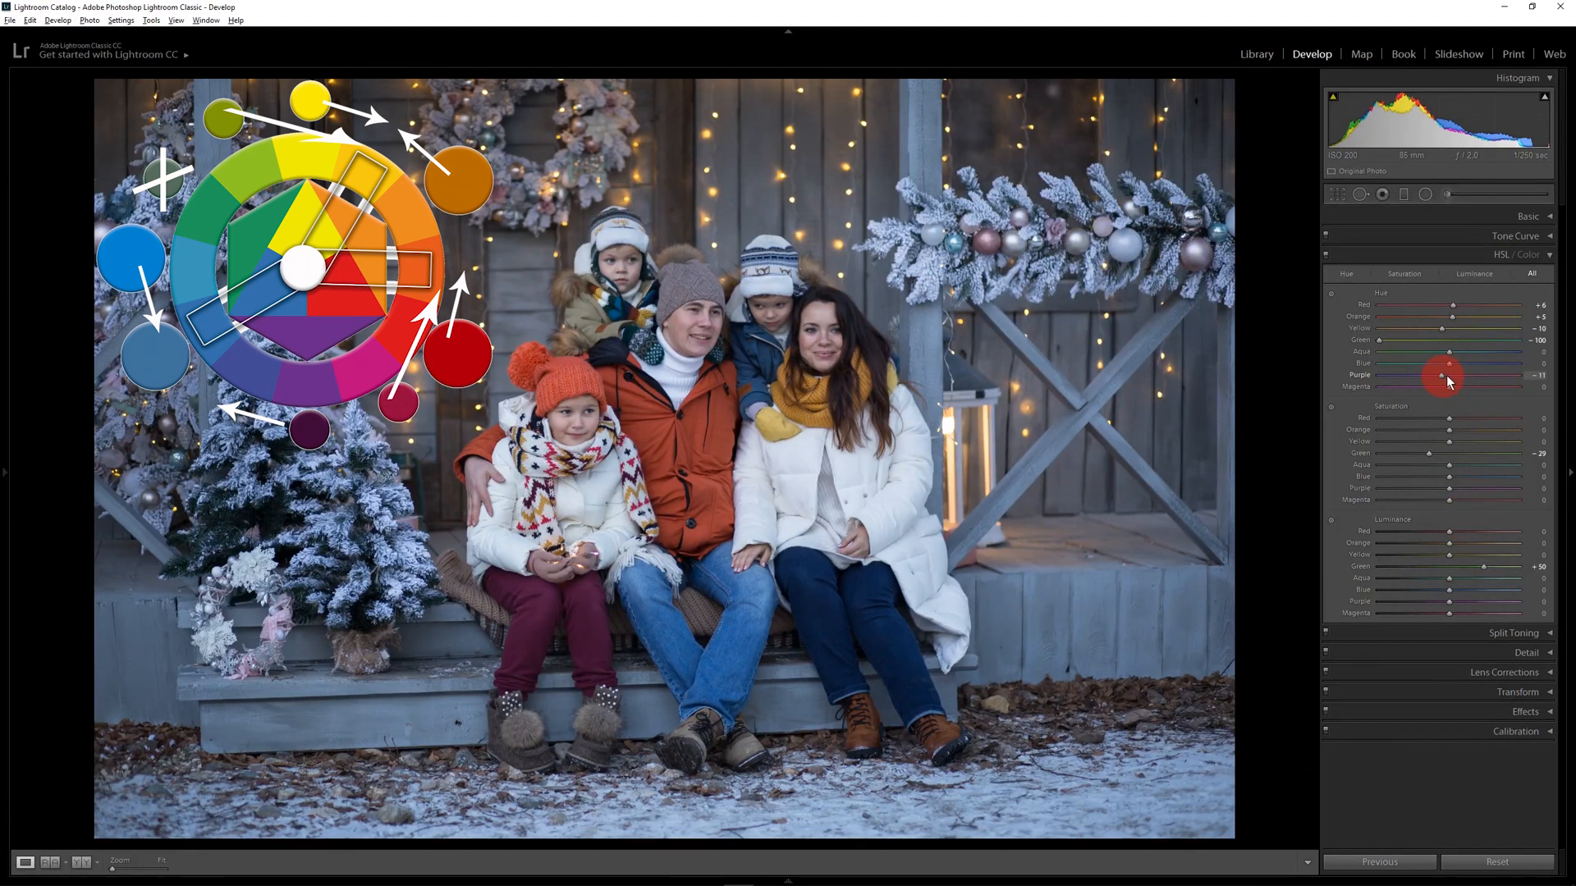
{"action": "left_click_drag", "start_coordinate": [1446, 376], "coordinate": [1405, 376]}
{"action": "left_click", "coordinate": [1454, 391]}
{"action": "left_click_drag", "start_coordinate": [1493, 387], "coordinate": [1490, 387]}
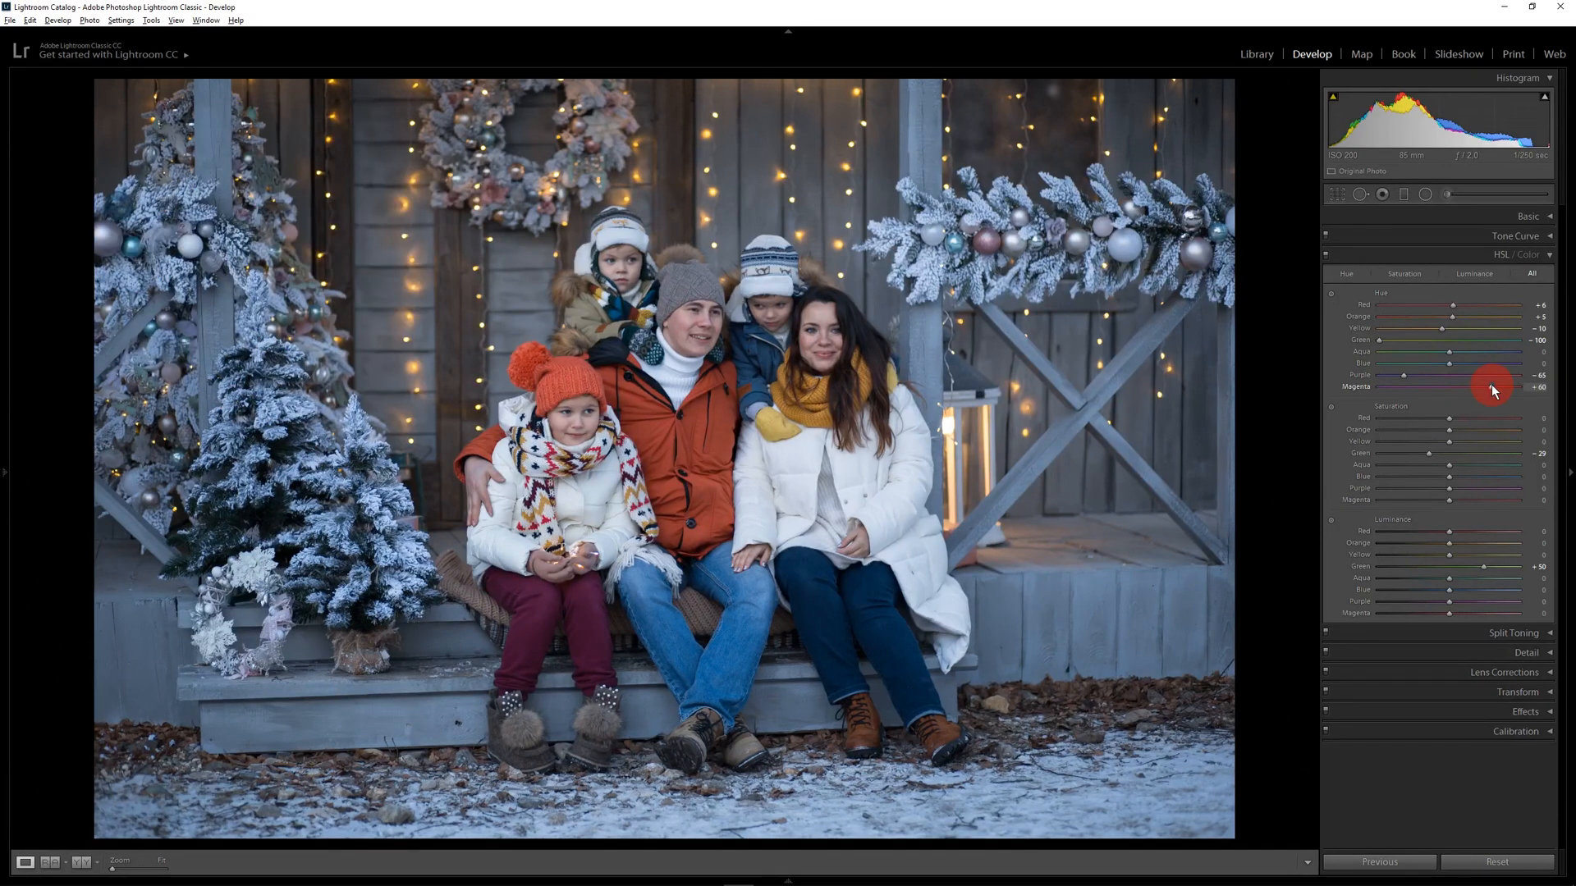
{"action": "left_click", "coordinate": [1548, 256]}
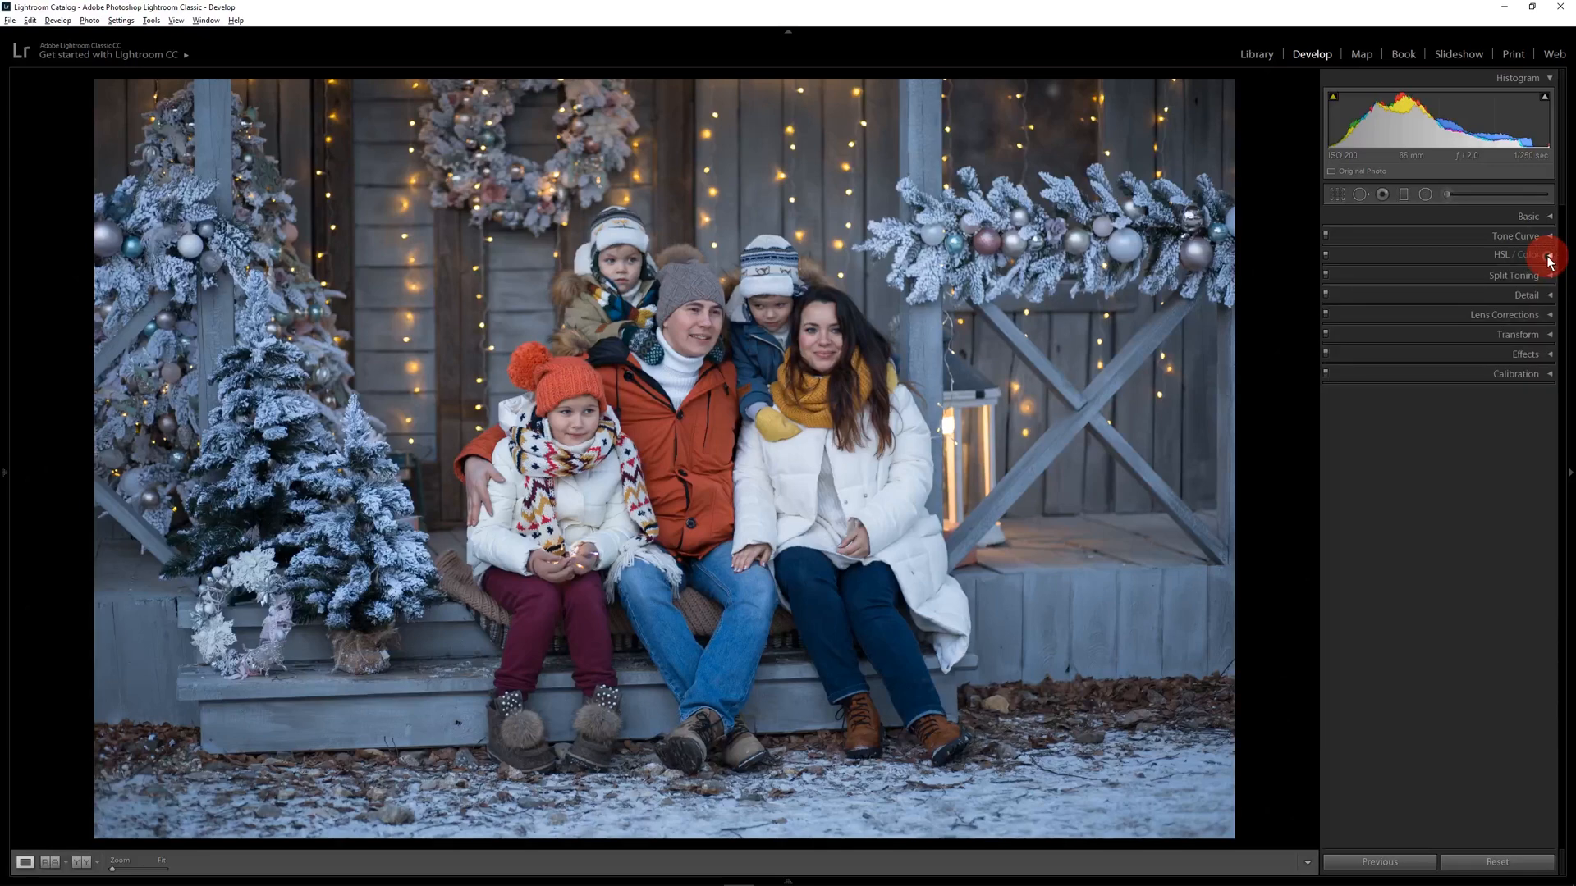
Set the blue primary saturation to +55 in the camera calibration
{"action": "left_click", "coordinate": [1549, 376]}
{"action": "left_click", "coordinate": [1480, 578]}
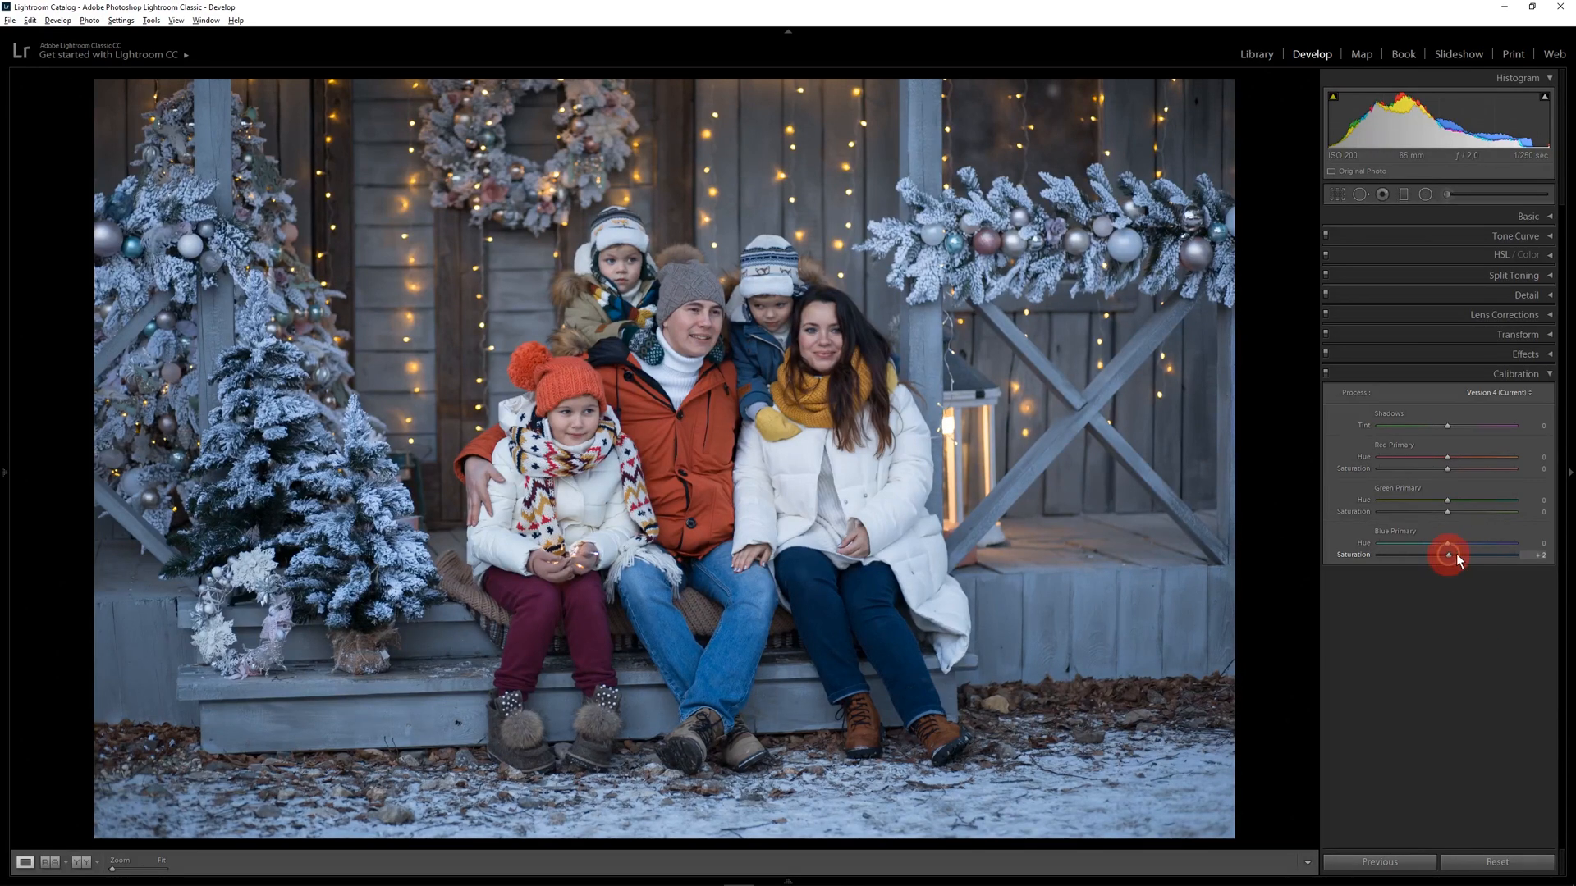
{"action": "left_click_drag", "start_coordinate": [1456, 553], "coordinate": [1490, 553]}
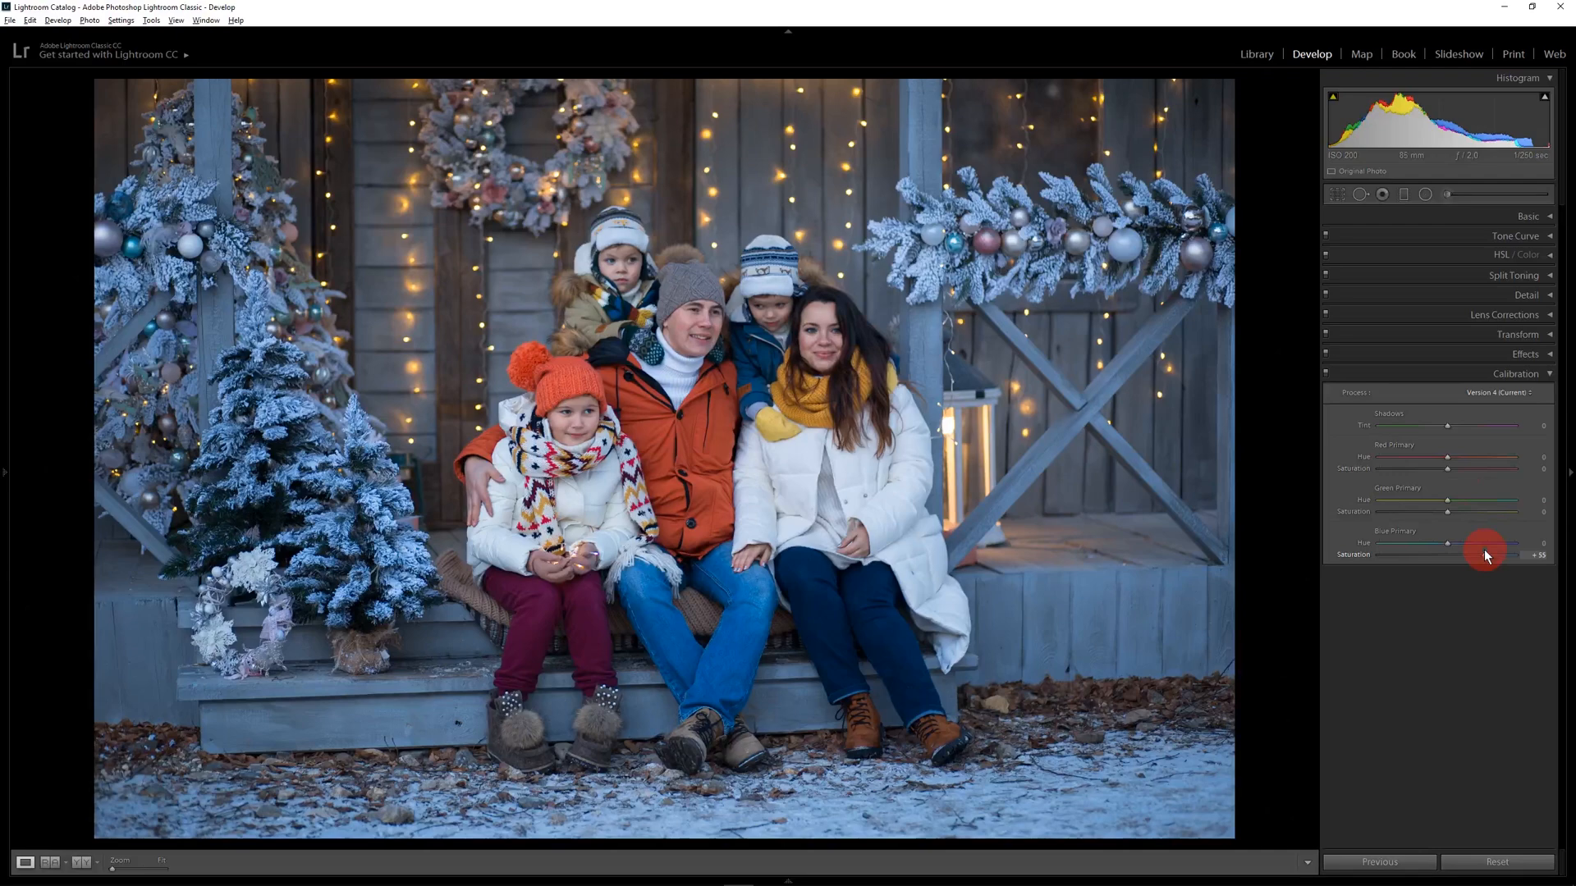
Set the green primary saturation to +19, red primary hue to +8 and saturation to +9, and blue primary hue to −7
{"action": "left_click", "coordinate": [1455, 513]}
{"action": "mouse_move", "coordinate": [1447, 513]}
{"action": "left_mouse_down"}
{"action": "mouse_move", "coordinate": [1498, 507]}
{"action": "mouse_move", "coordinate": [1462, 510]}
{"action": "left_mouse_up"}
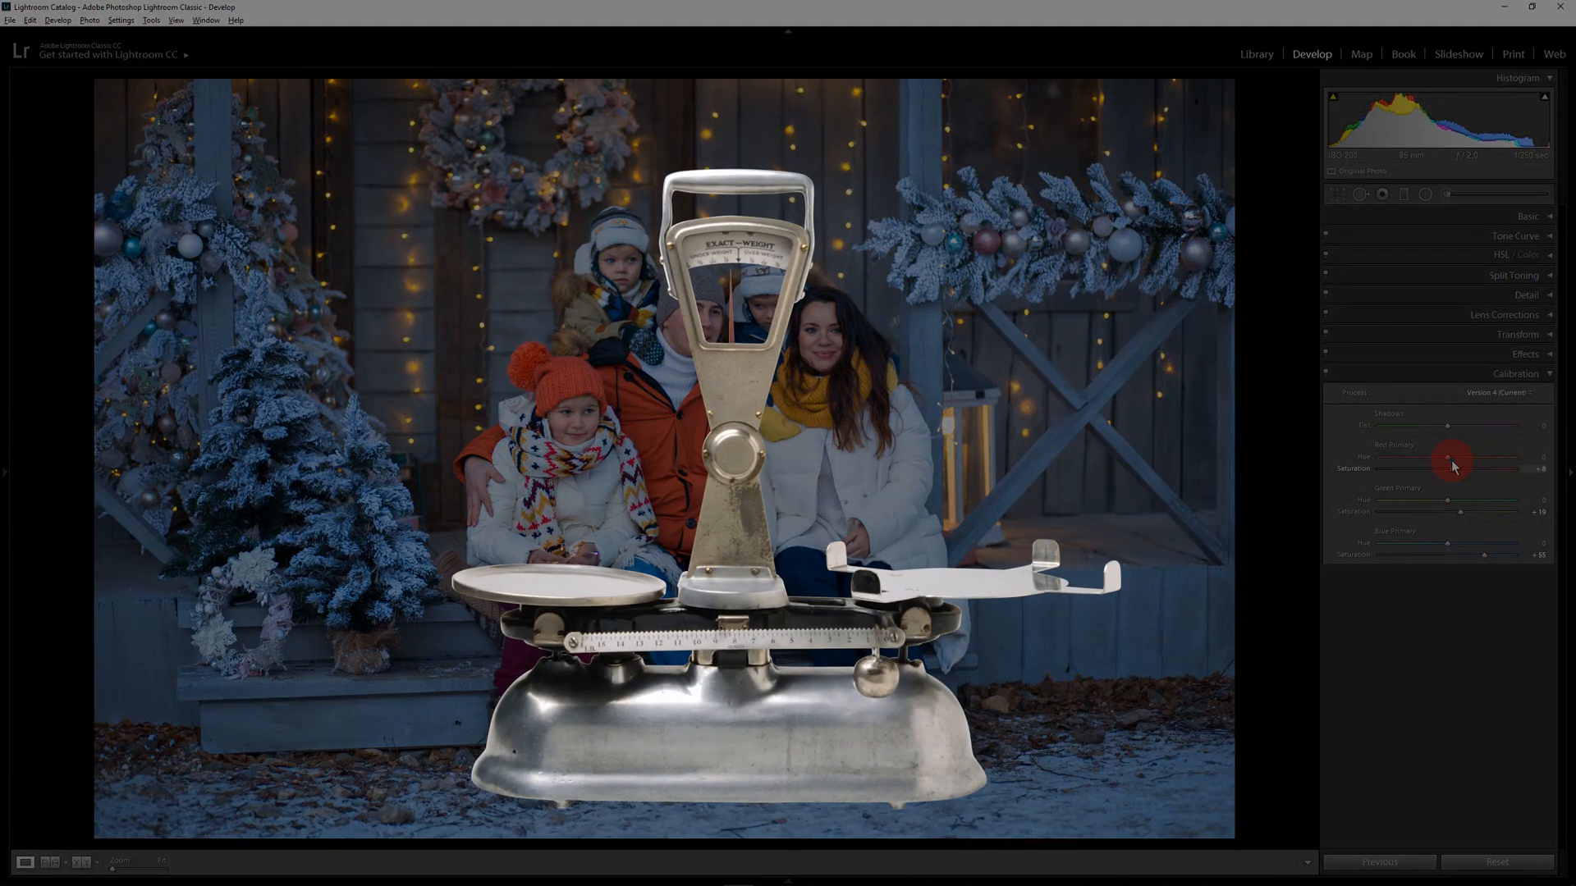
{"action": "left_click_drag", "start_coordinate": [1451, 460], "coordinate": [1453, 461]}
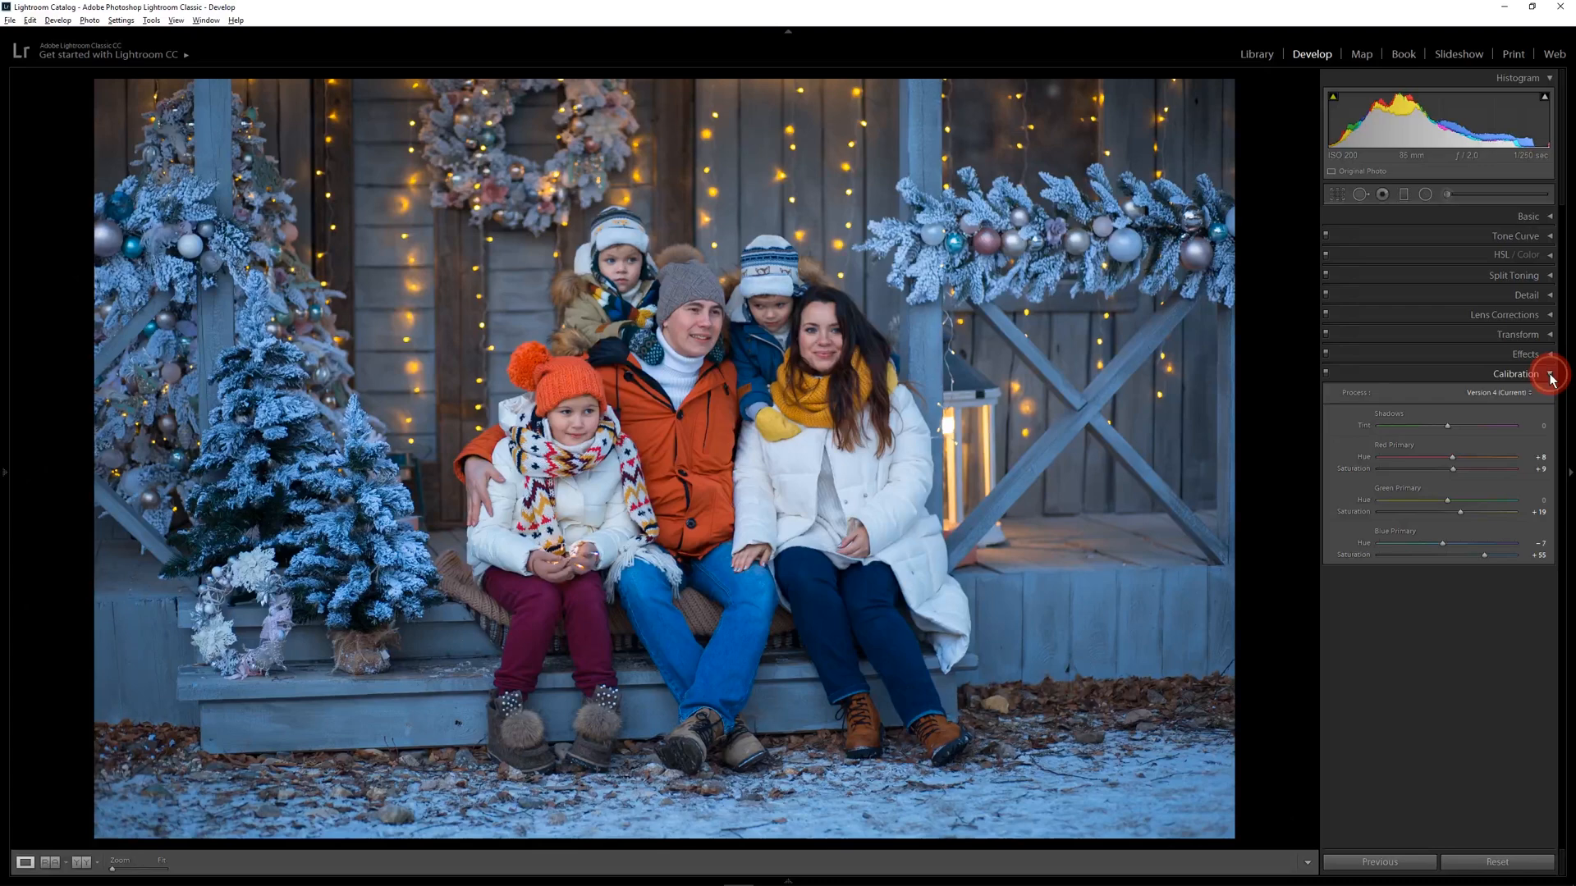
{"action": "left_click", "coordinate": [1550, 375]}
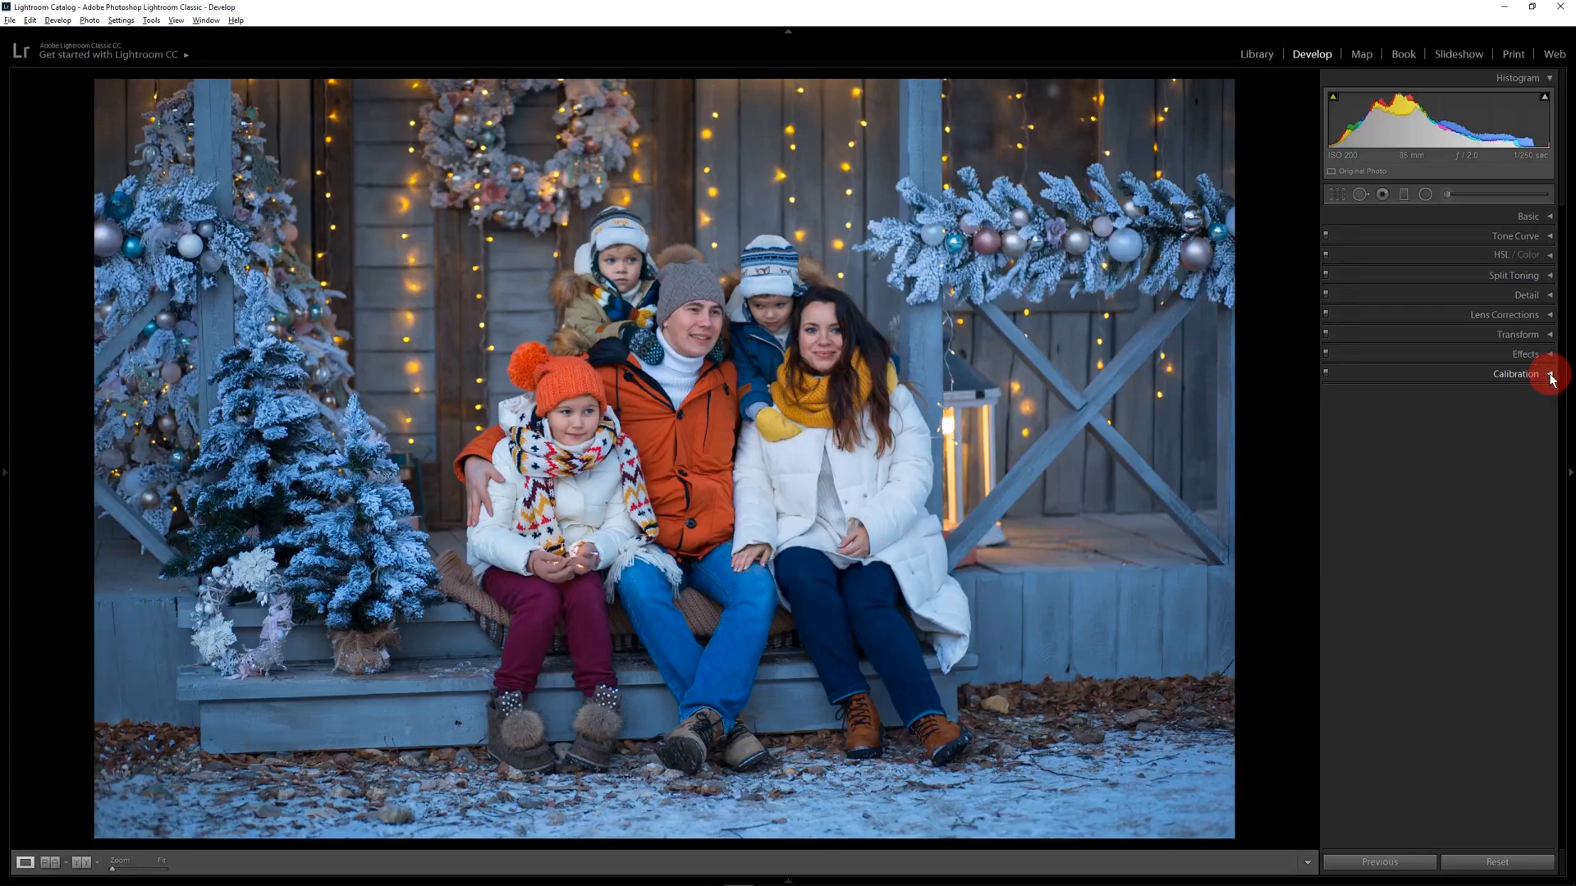
Add a slightly tilted graduated filter across the upper half of the photo and raise its exposure moderately
{"action": "left_click", "coordinate": [1404, 195]}
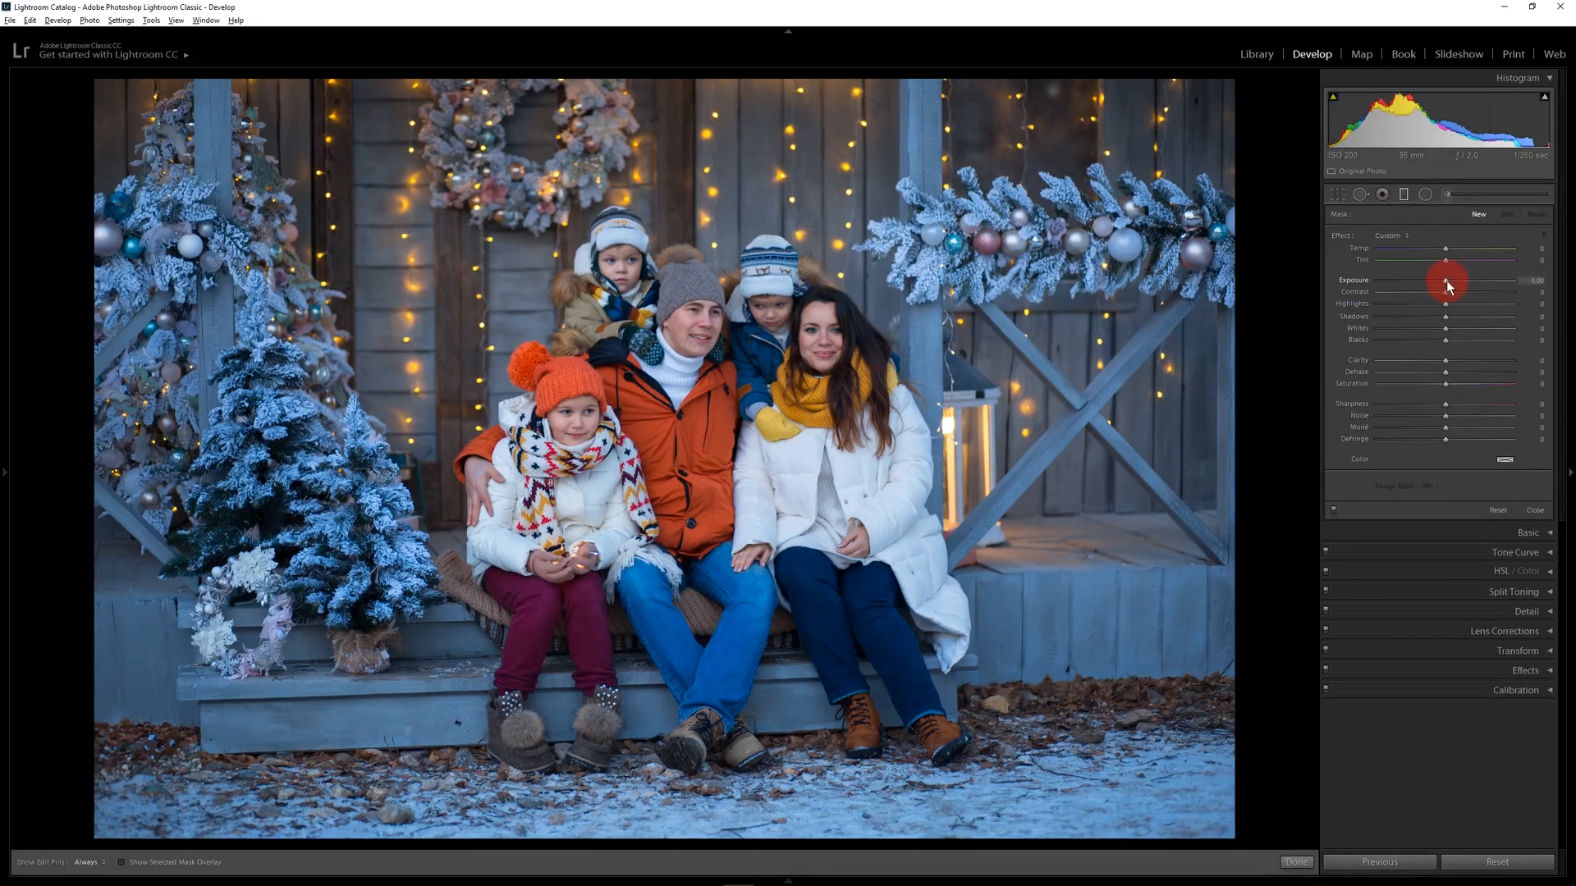
{"action": "left_click_drag", "start_coordinate": [682, 274], "coordinate": [695, 478]}
{"action": "left_click_drag", "start_coordinate": [1445, 280], "coordinate": [1462, 278]}
{"action": "left_click_drag", "start_coordinate": [688, 375], "coordinate": [692, 408]}
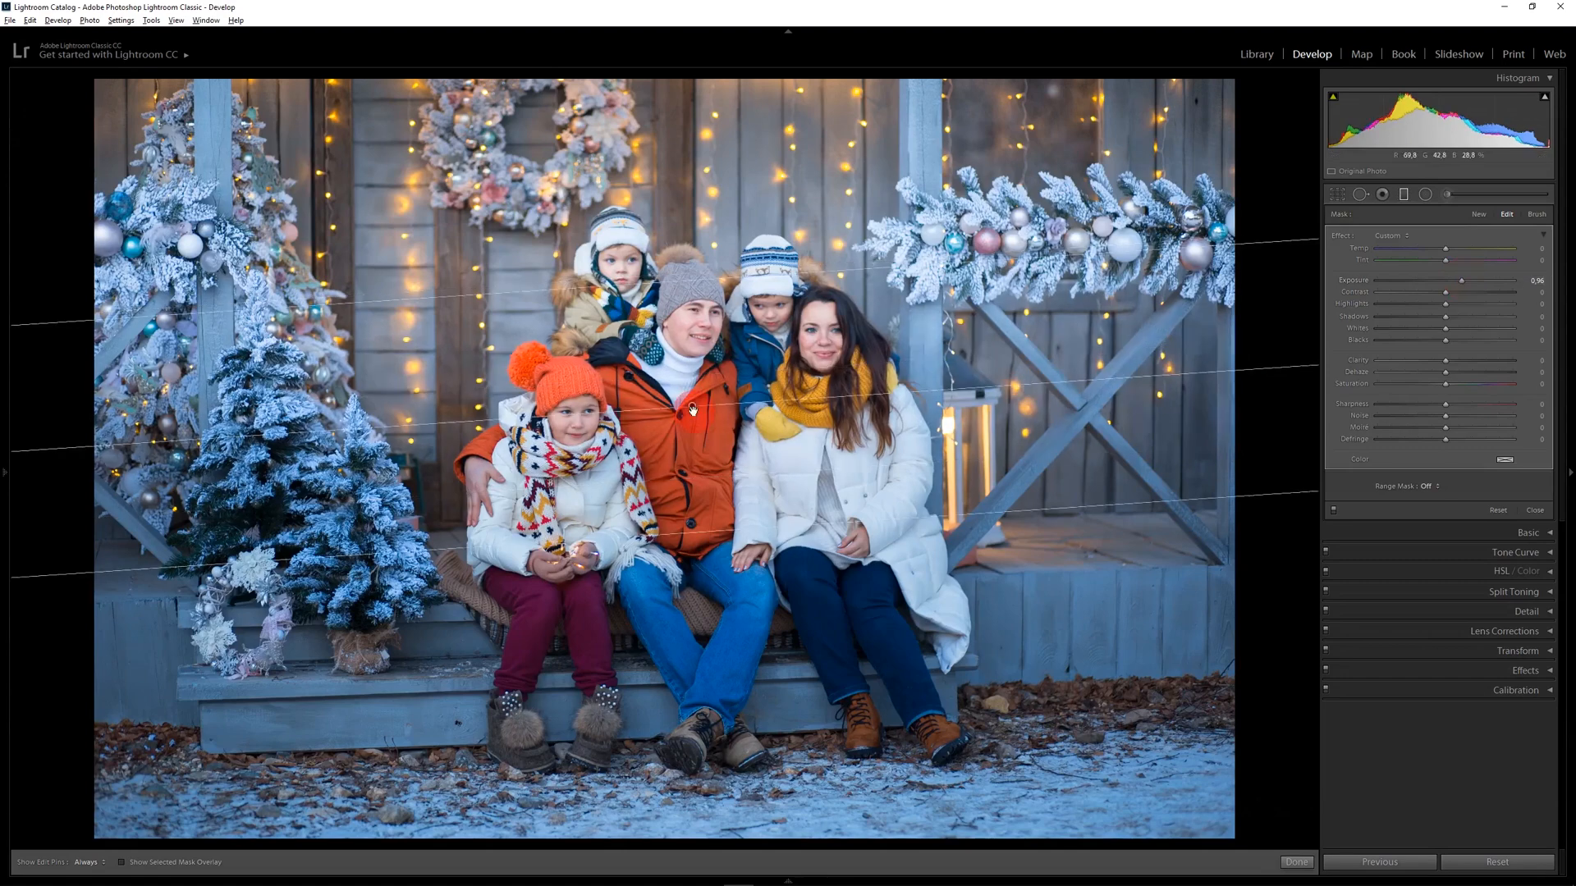
{"action": "left_click_drag", "start_coordinate": [1461, 280], "coordinate": [1453, 280]}
{"action": "key", "text": "Return"}
Add another graduated filter with slightly reduced exposure and move it up to the top of the photo
{"action": "left_click_drag", "start_coordinate": [663, 244], "coordinate": [693, 509]}
{"action": "left_click_drag", "start_coordinate": [1445, 279], "coordinate": [1434, 280]}
{"action": "left_click_drag", "start_coordinate": [678, 376], "coordinate": [693, 266]}
{"action": "key", "text": "Return"}
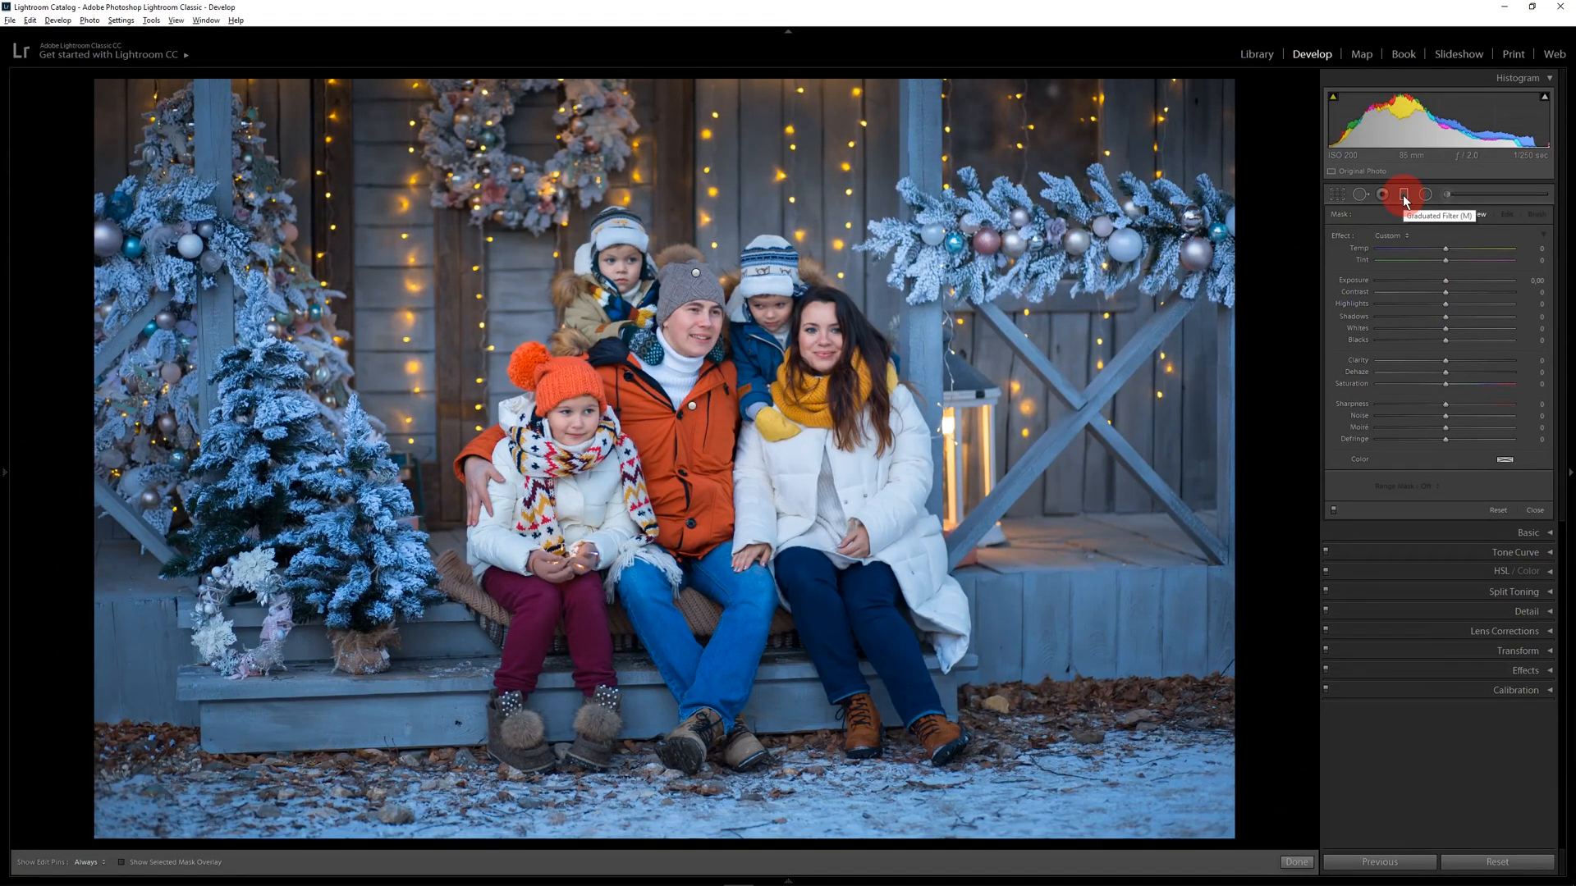
Add a graduated filter from the photo's right side towards the mother with exposure −0.49, contrast −25 and saturation 24
{"action": "left_click_drag", "start_coordinate": [1200, 402], "coordinate": [766, 457]}
{"action": "mouse_move", "coordinate": [1454, 383]}
{"action": "left_mouse_down"}
{"action": "mouse_move", "coordinate": [1480, 381]}
{"action": "mouse_move", "coordinate": [1467, 384]}
{"action": "left_mouse_up"}
{"action": "left_click_drag", "start_coordinate": [1445, 280], "coordinate": [1436, 283]}
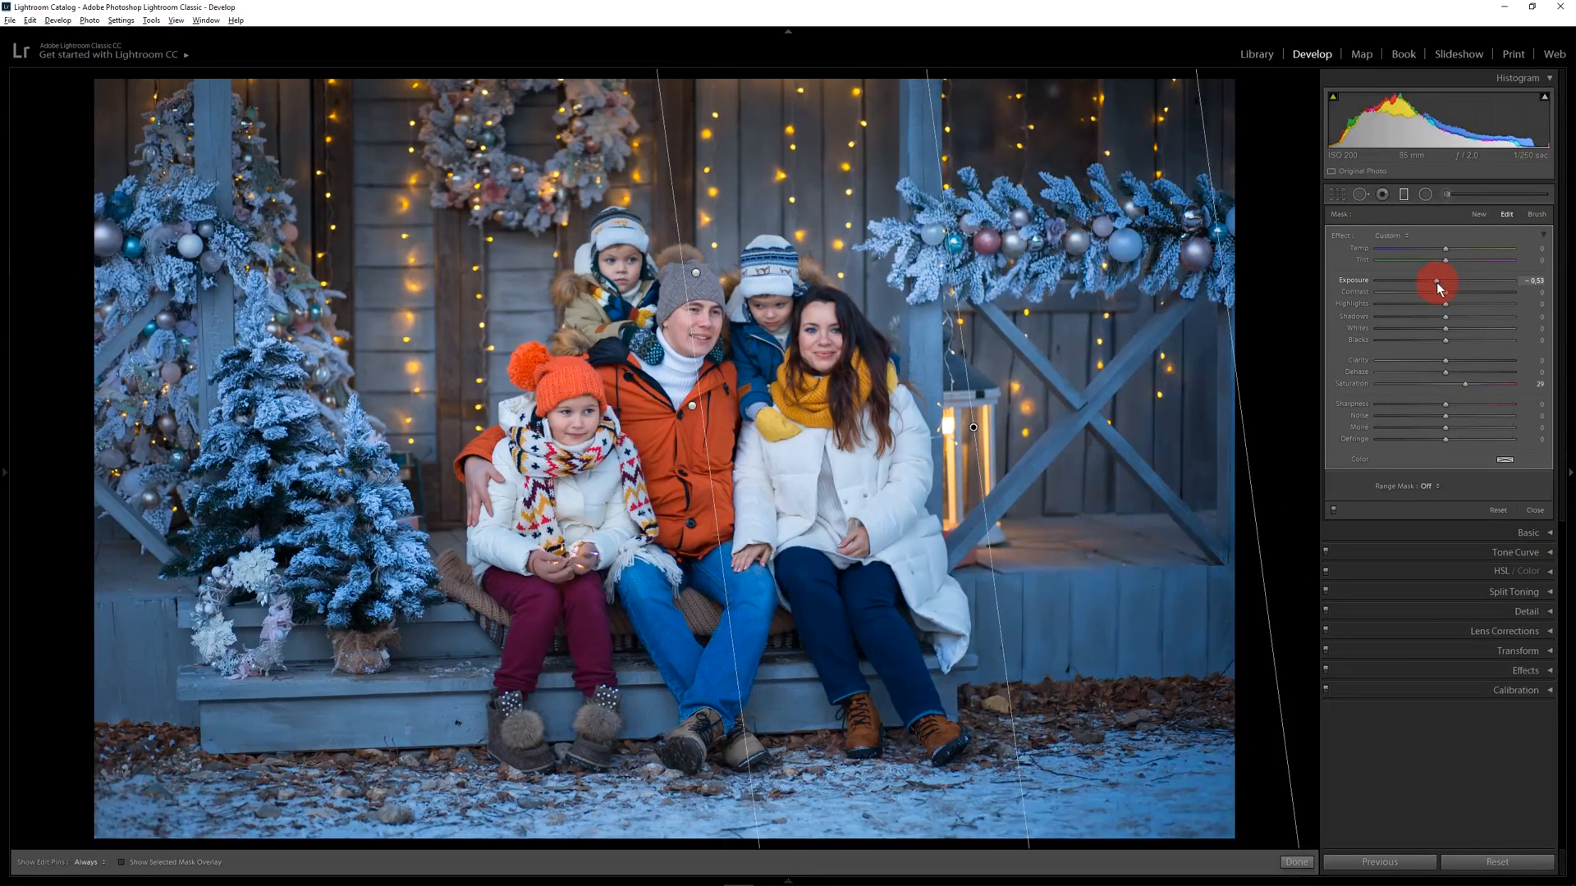
{"action": "left_click_drag", "start_coordinate": [1467, 384], "coordinate": [1461, 385]}
{"action": "left_click_drag", "start_coordinate": [1448, 293], "coordinate": [1428, 292]}
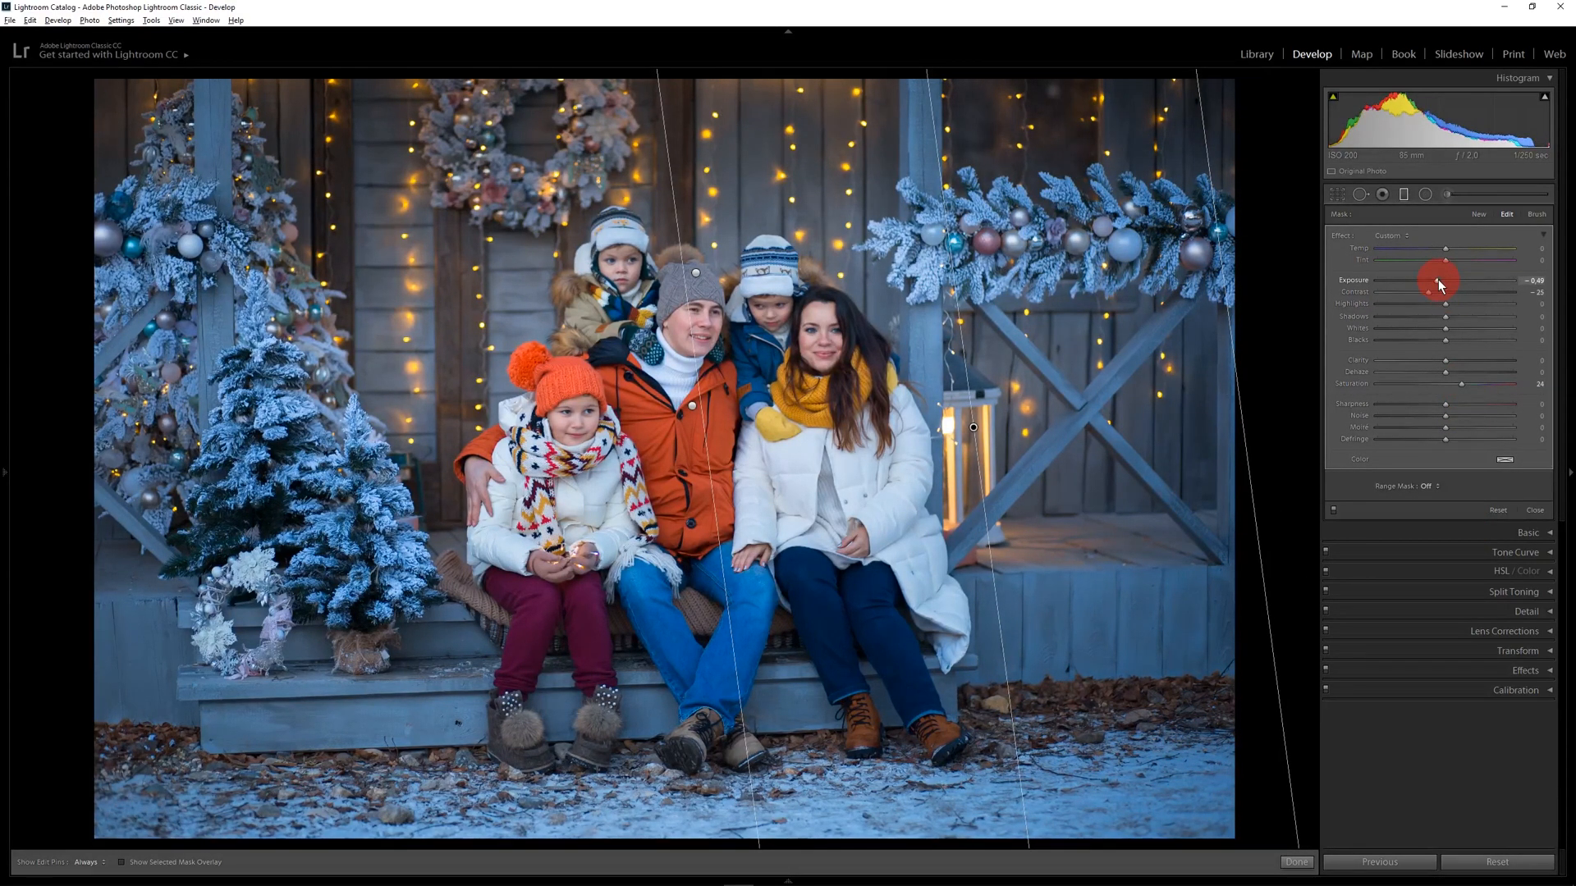
Shift the right-side graduated filter inward towards the mother and add a matching one from the photo's left edge towards the family
{"action": "left_click_drag", "start_coordinate": [973, 428], "coordinate": [919, 433]}
{"action": "left_click_drag", "start_coordinate": [98, 524], "coordinate": [696, 455]}
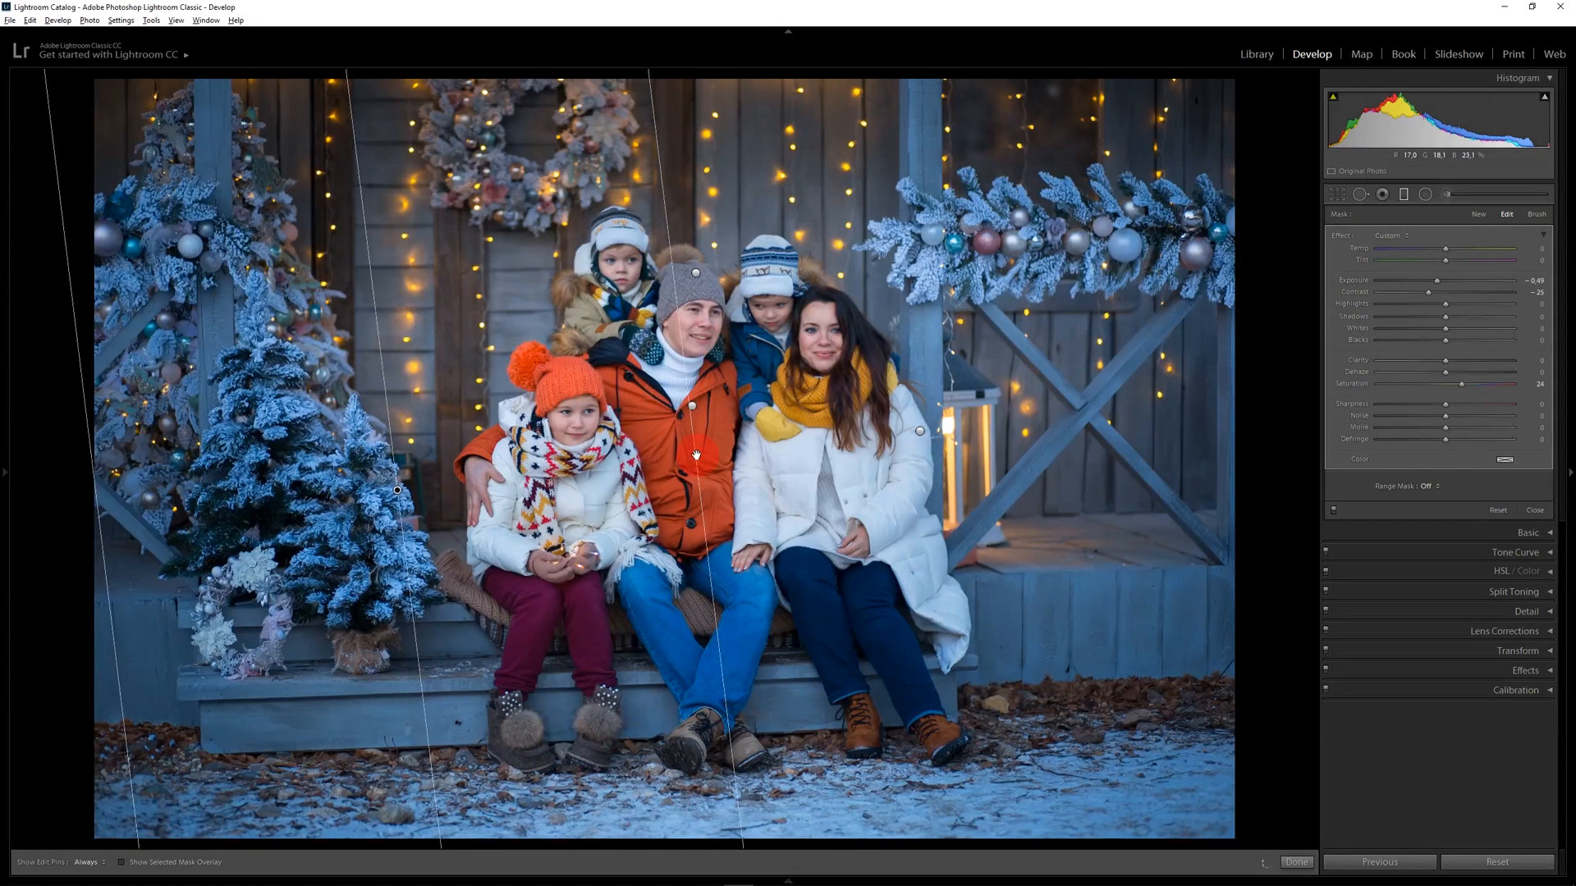
Add a graduated filter rising from the bottom of the photo, with slightly less saturation and a cooler temperature, and close the filter tool
{"action": "left_click_drag", "start_coordinate": [782, 835], "coordinate": [777, 614]}
{"action": "left_click_drag", "start_coordinate": [1460, 383], "coordinate": [1455, 386]}
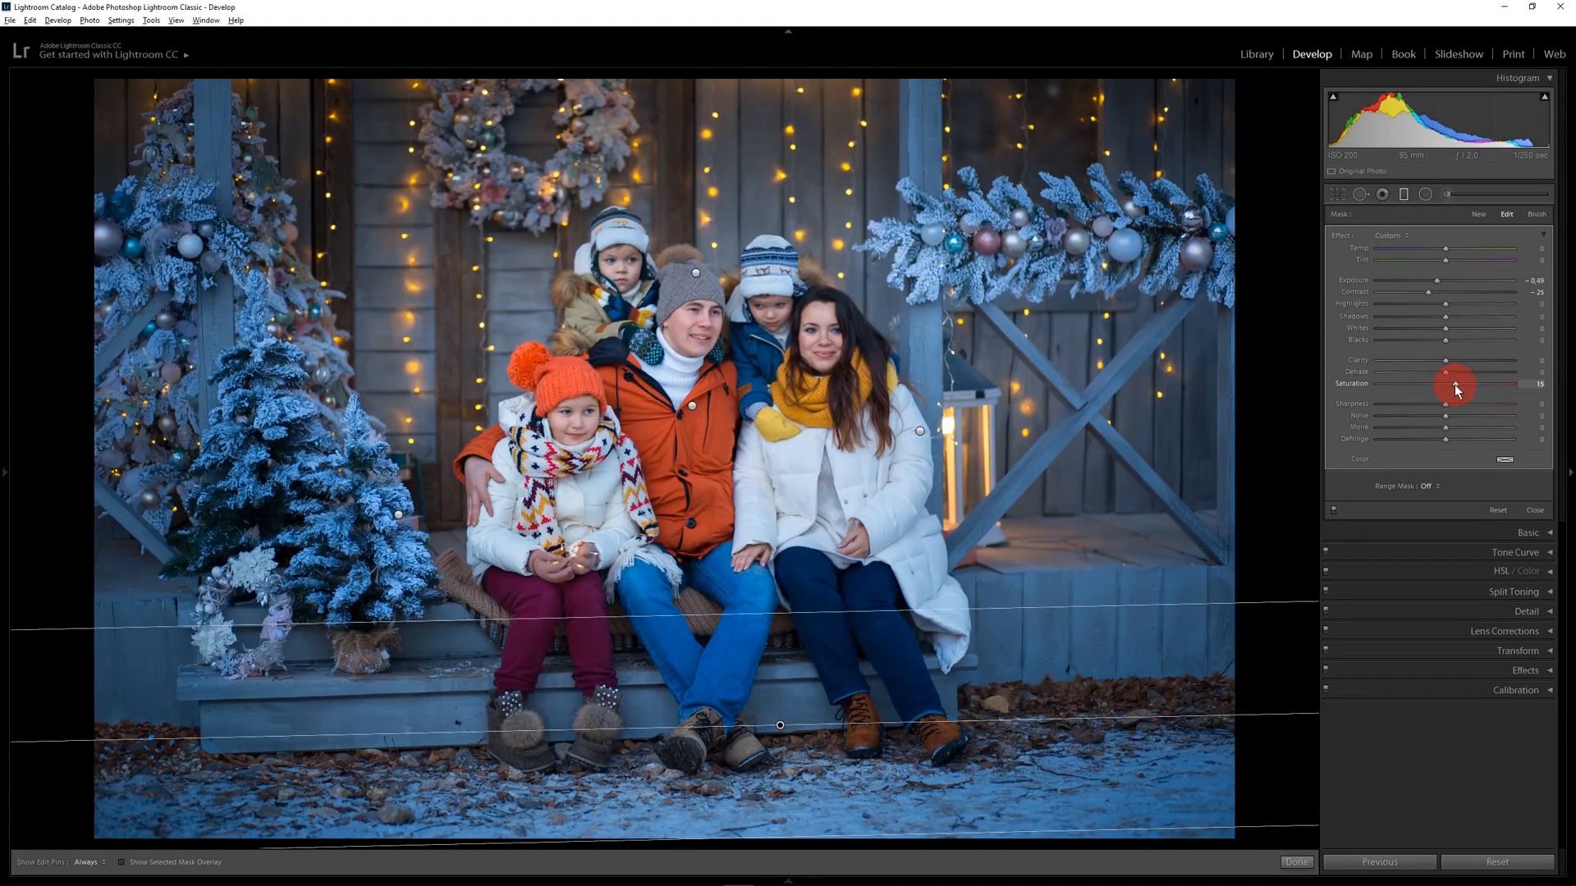
{"action": "left_click_drag", "start_coordinate": [1445, 248], "coordinate": [1439, 250]}
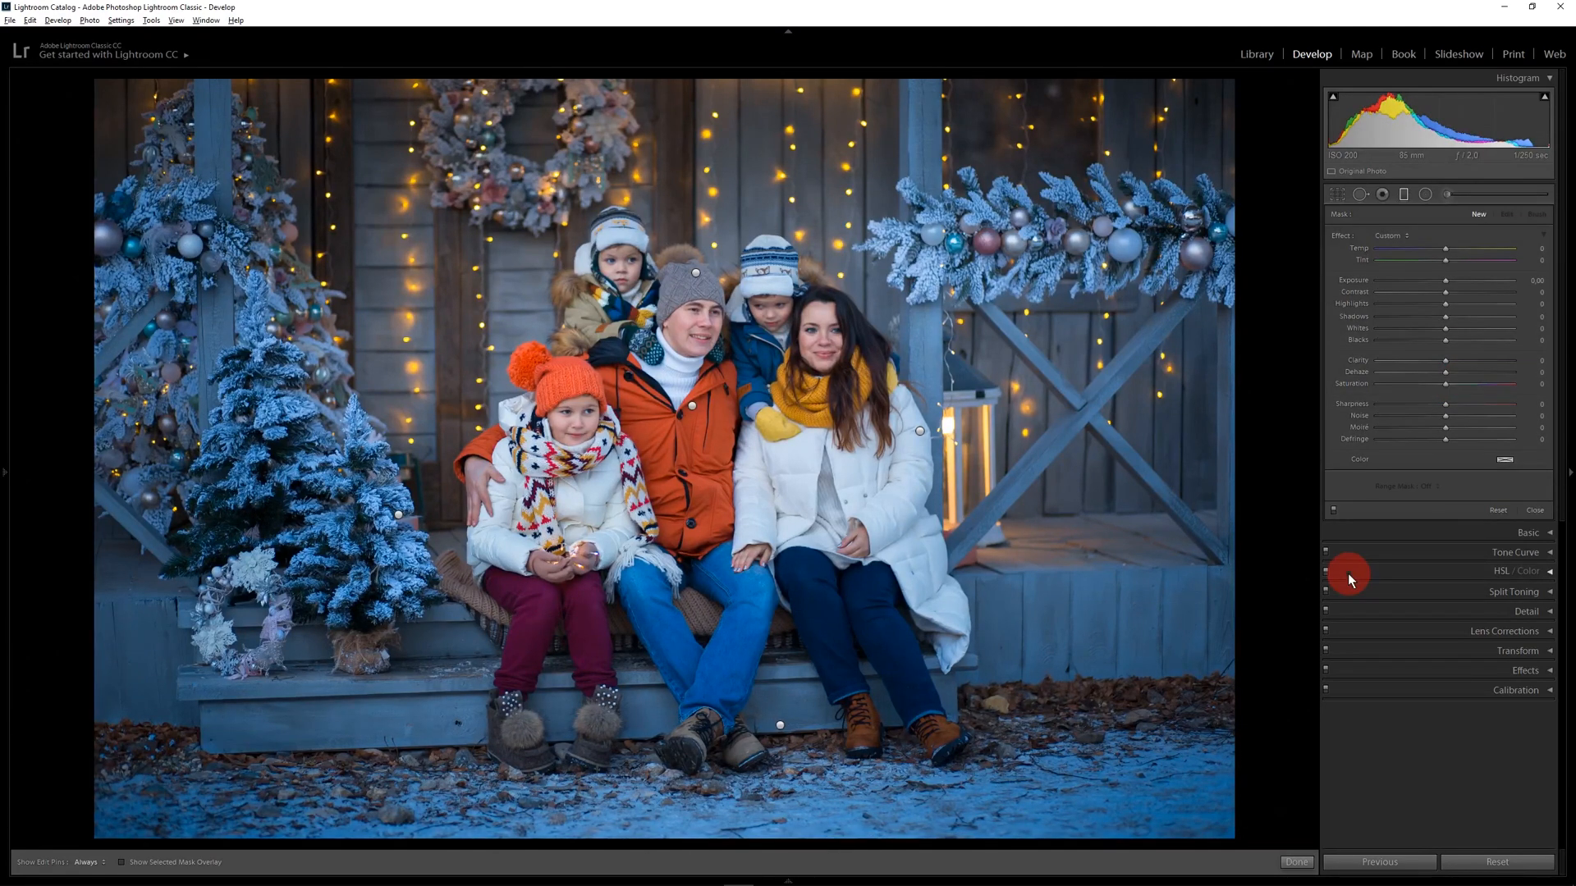
{"action": "left_click", "coordinate": [1347, 573]}
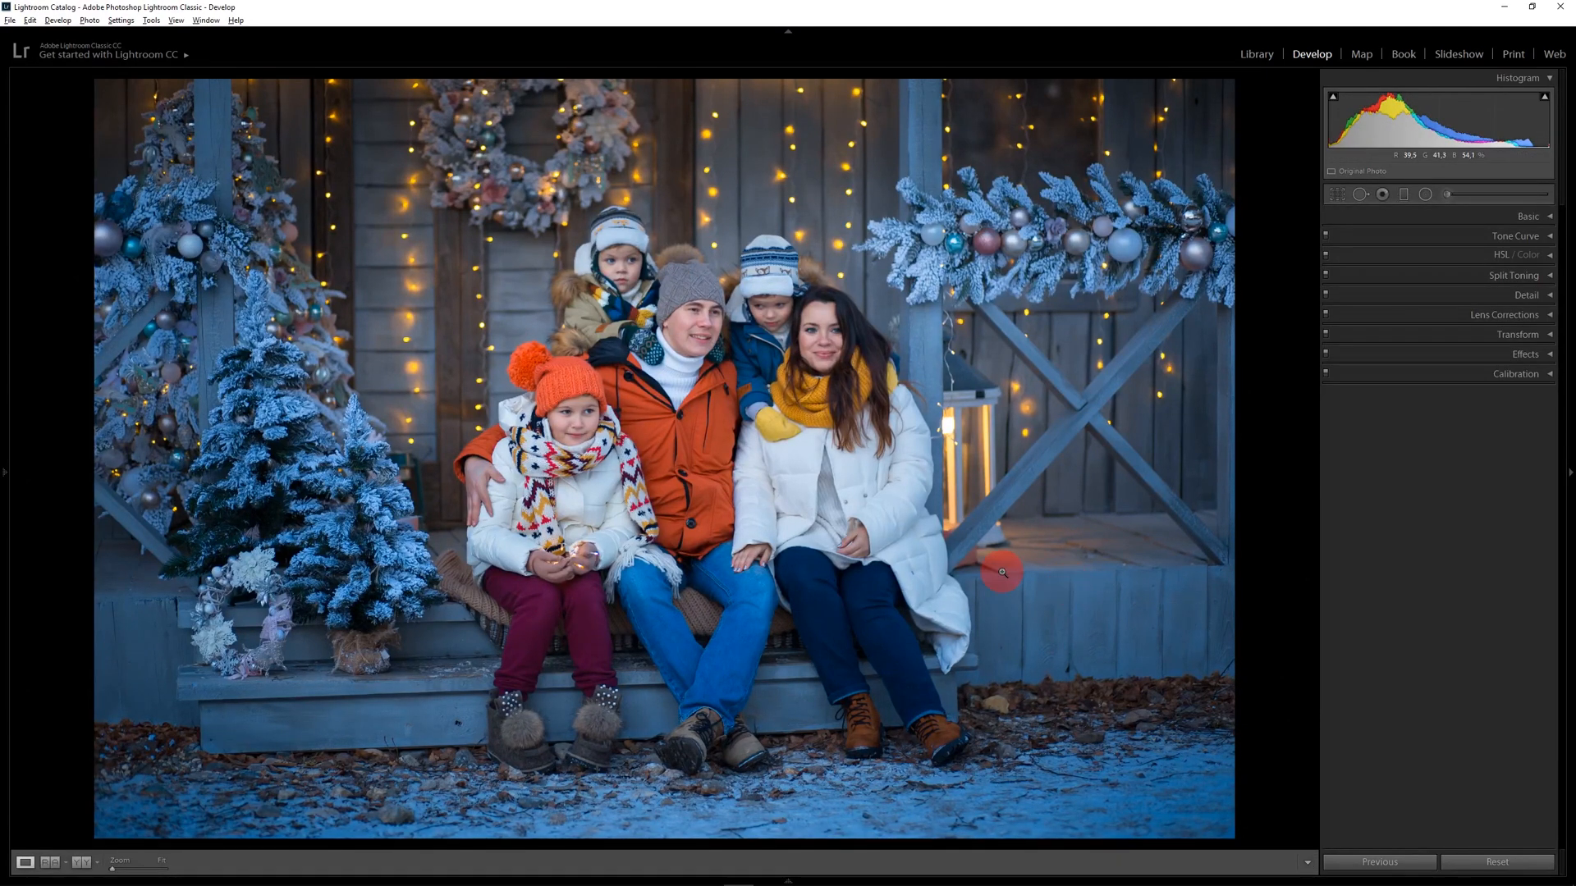
Zoom in on the faces and brush over the father's teeth with an adjustment brush, raising its whites to 89
{"action": "left_click", "coordinate": [697, 379]}
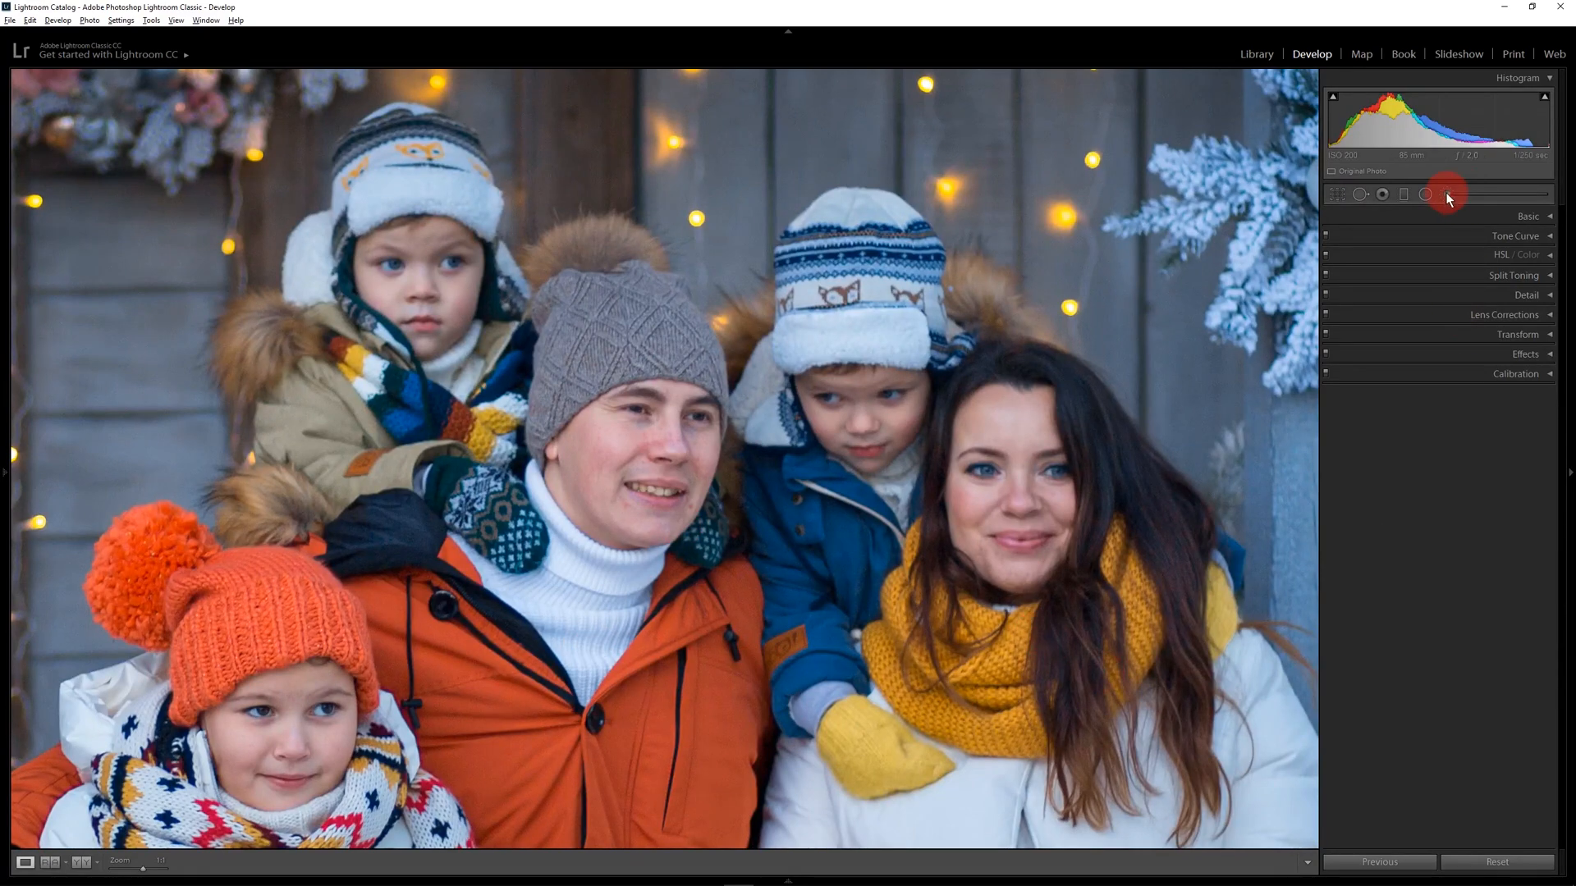
{"action": "left_click", "coordinate": [1446, 193]}
{"action": "left_click_drag", "start_coordinate": [781, 487], "coordinate": [817, 485]}
{"action": "left_click", "coordinate": [1445, 328]}
{"action": "left_click_drag", "start_coordinate": [1445, 327], "coordinate": [1505, 323]}
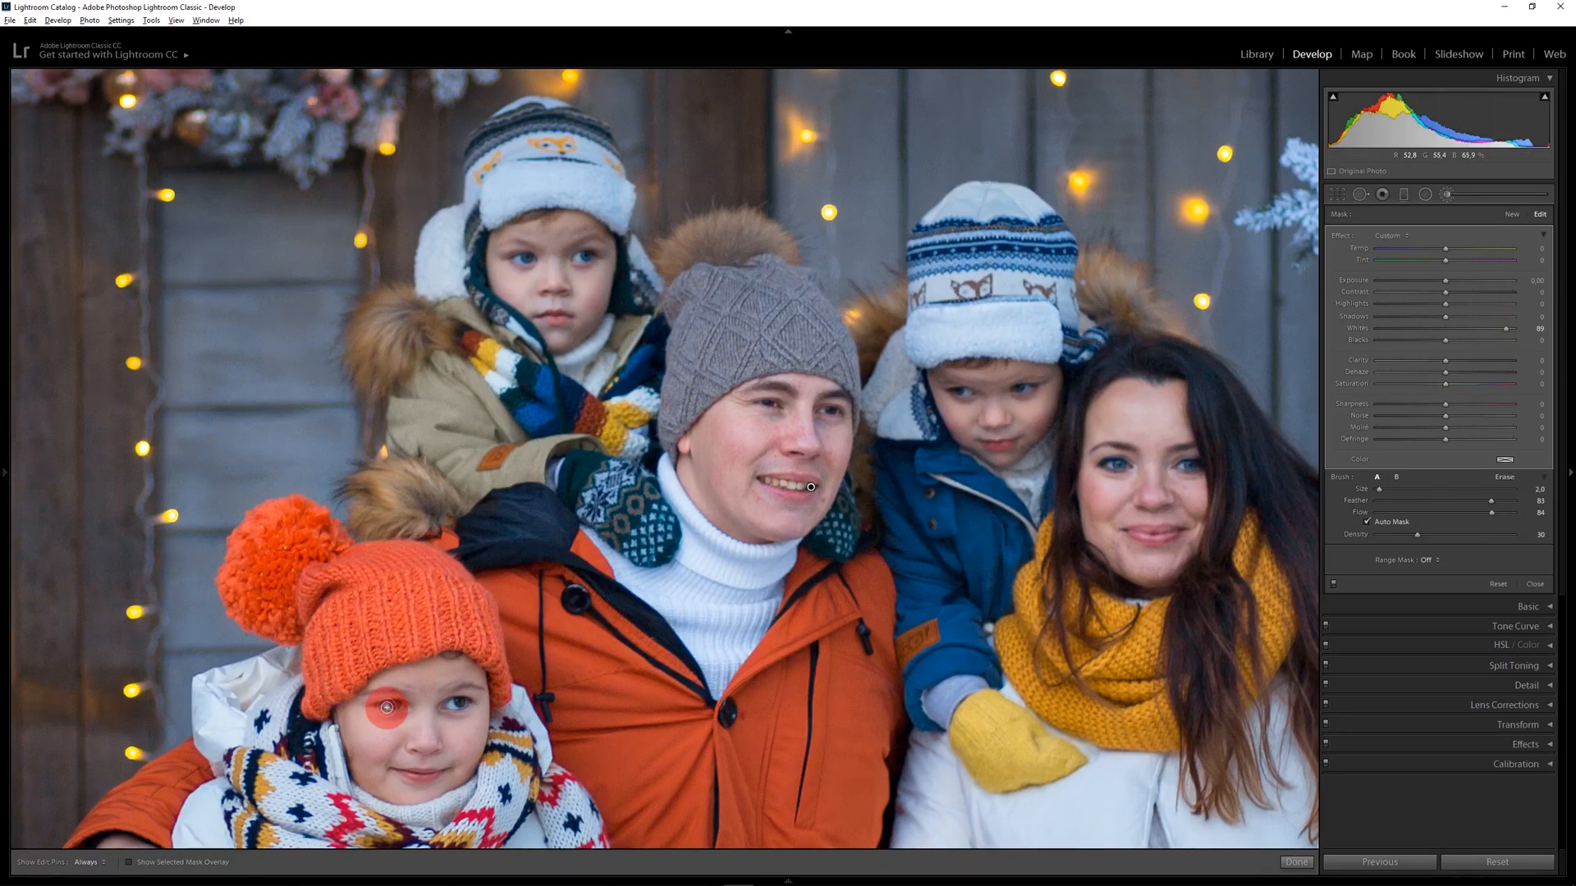
Reduce the adjustment brush size to 1.0 and brighten the family's eyes with the edit pins hidden
{"action": "scroll", "coordinate": [1110, 465], "scroll_direction": "down", "scroll_amount": 1}
{"action": "key", "text": "h"}
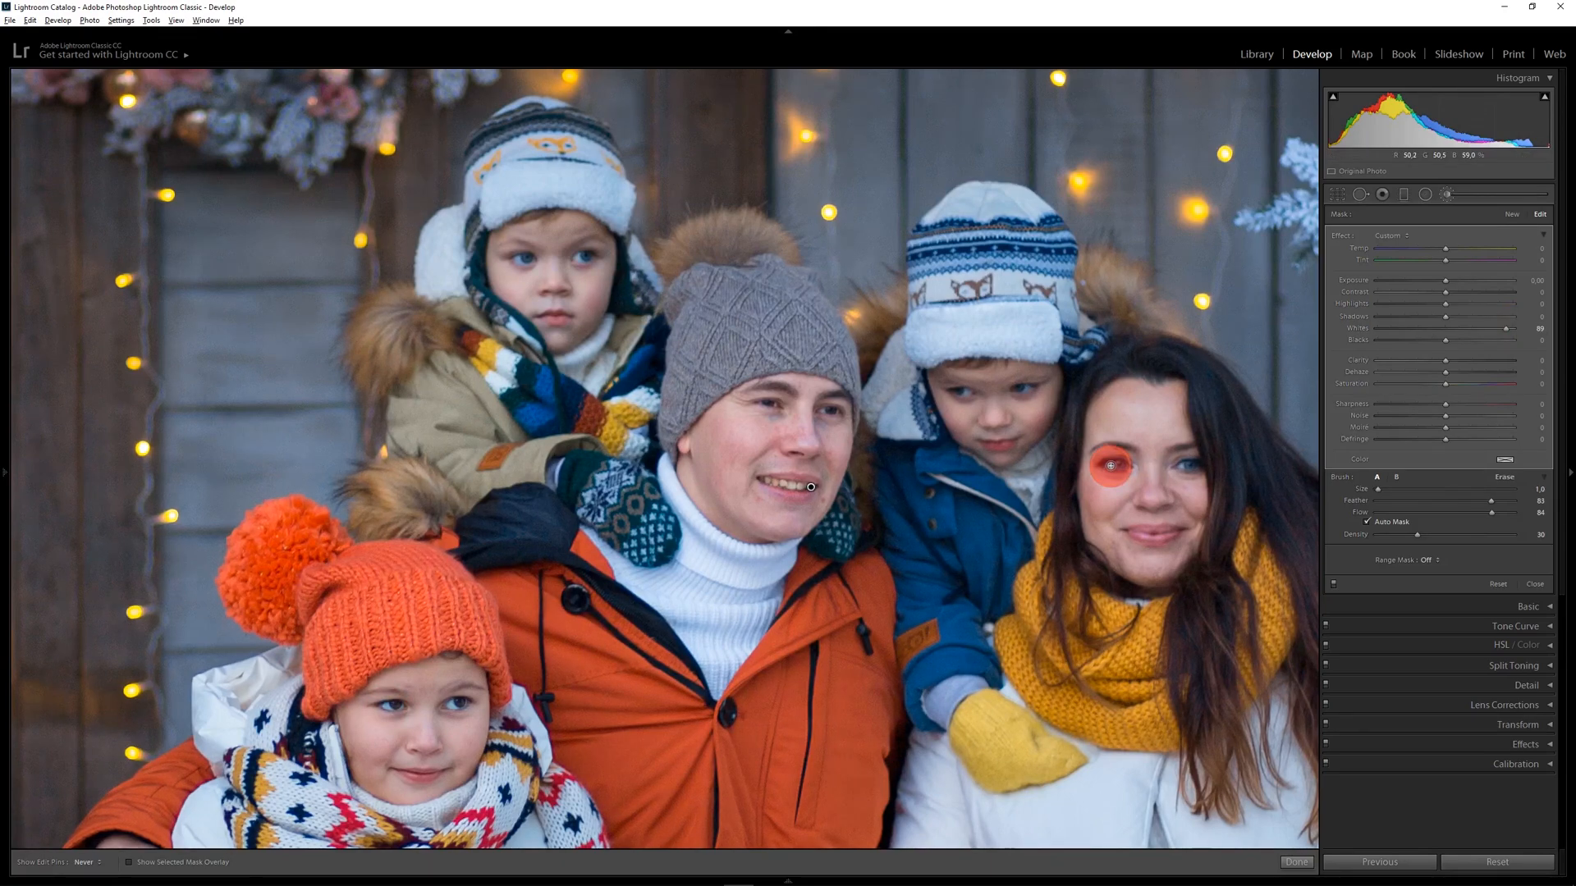
{"action": "key", "text": "h"}
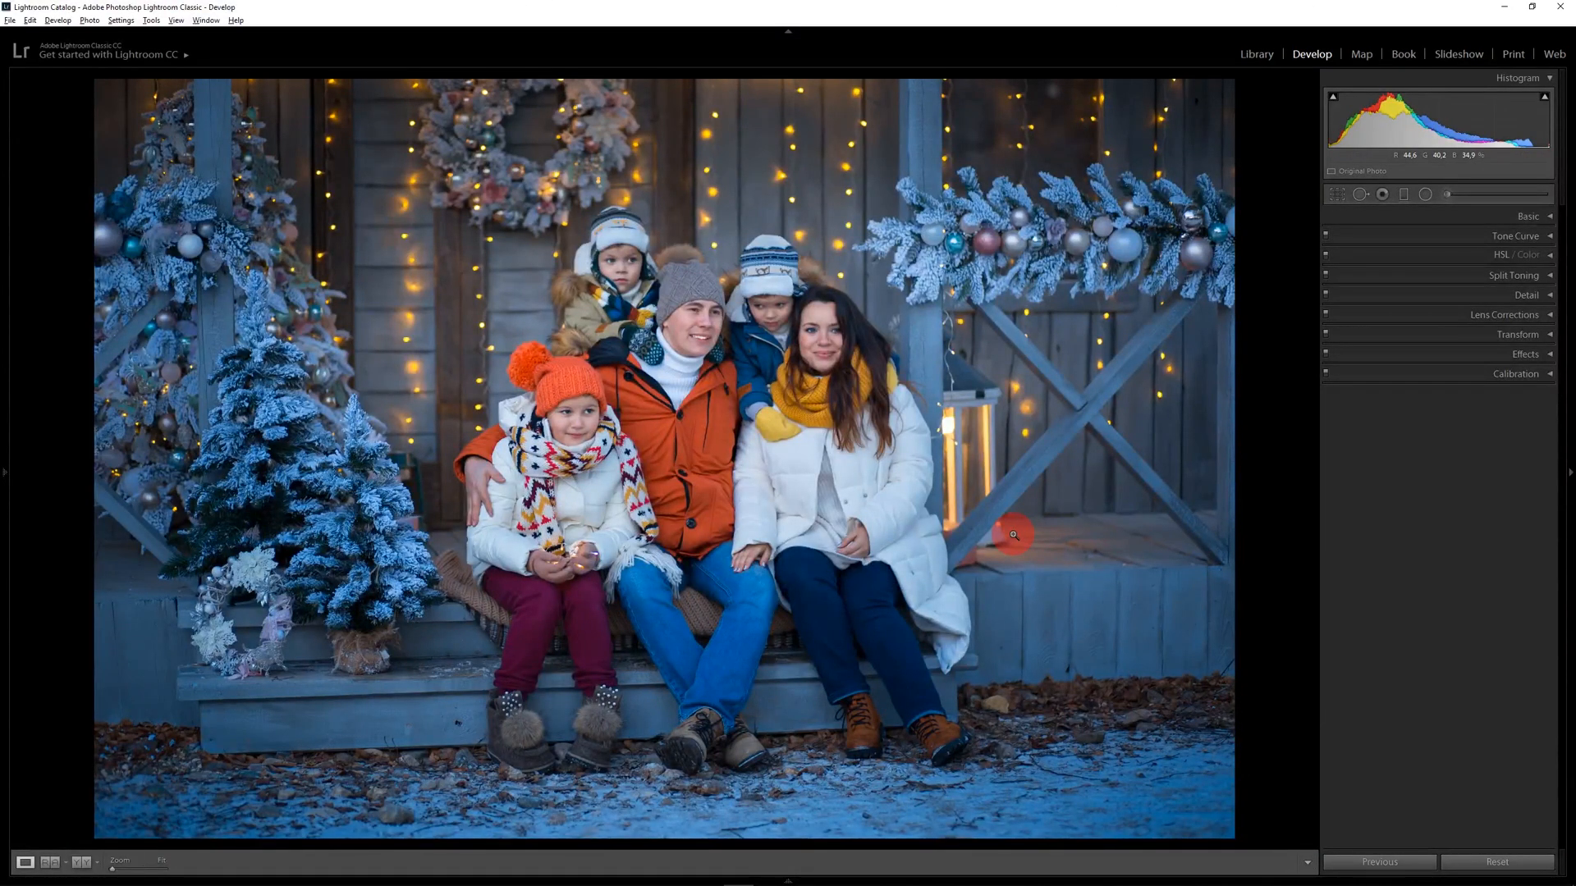
Compare the graded photo with its original and save its develop settings as a user preset named Tint
{"action": "key", "text": "ctrl+e"}
{"action": "left_click", "coordinate": [82, 863]}
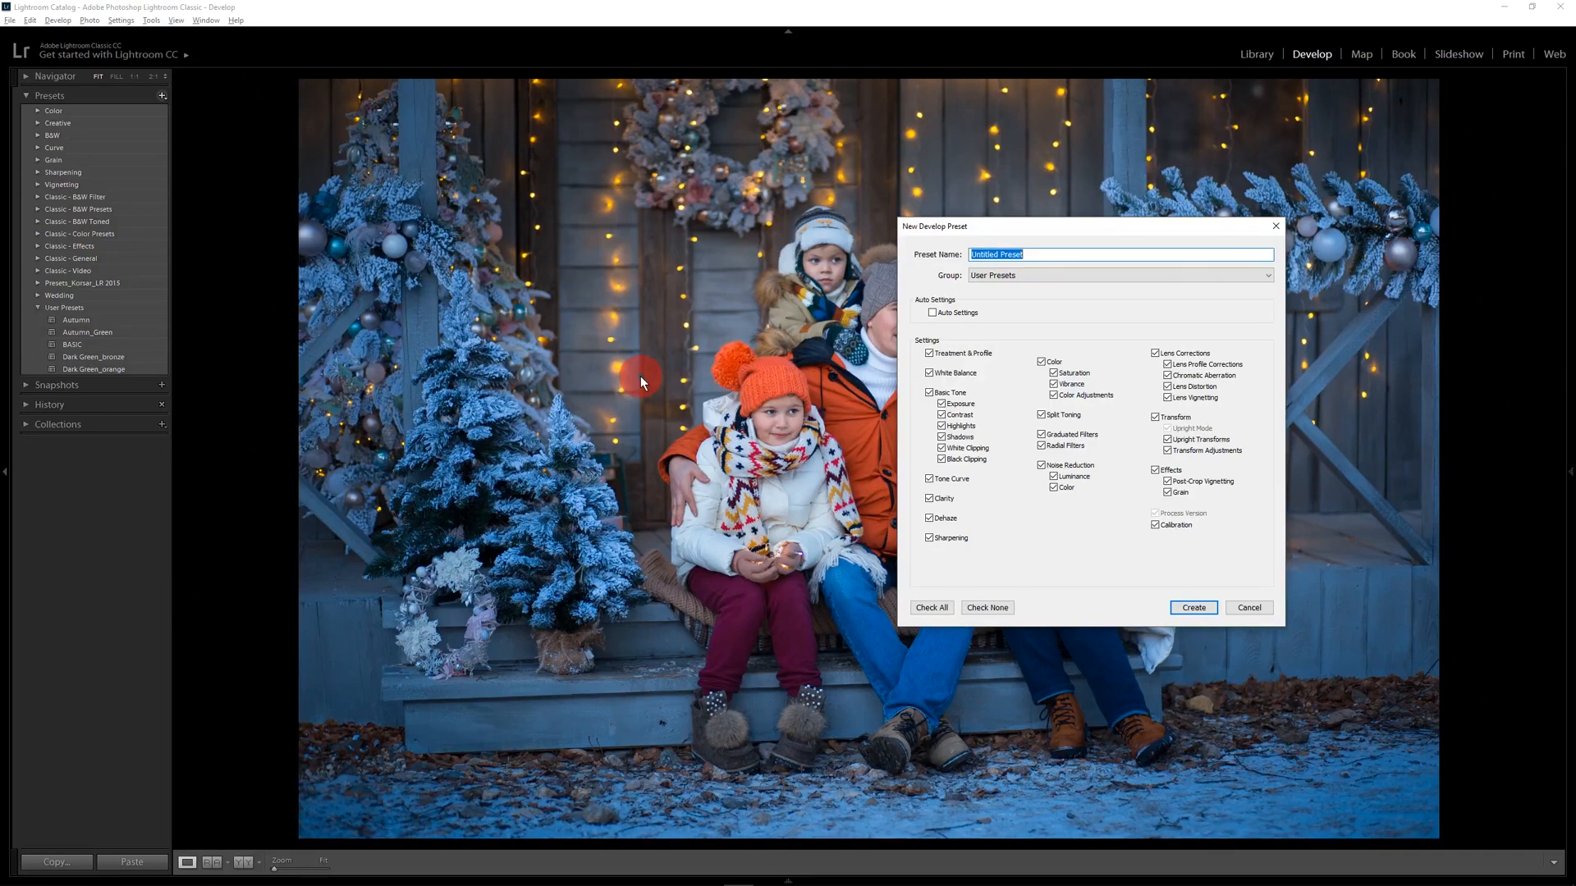
{"action": "type", "text": "Tint"}
{"action": "left_click", "coordinate": [1191, 607]}
Apply the Tint preset to the family photo IMG_8968.CR2 and compare it before and after side by side
{"action": "left_click", "coordinate": [82, 382]}
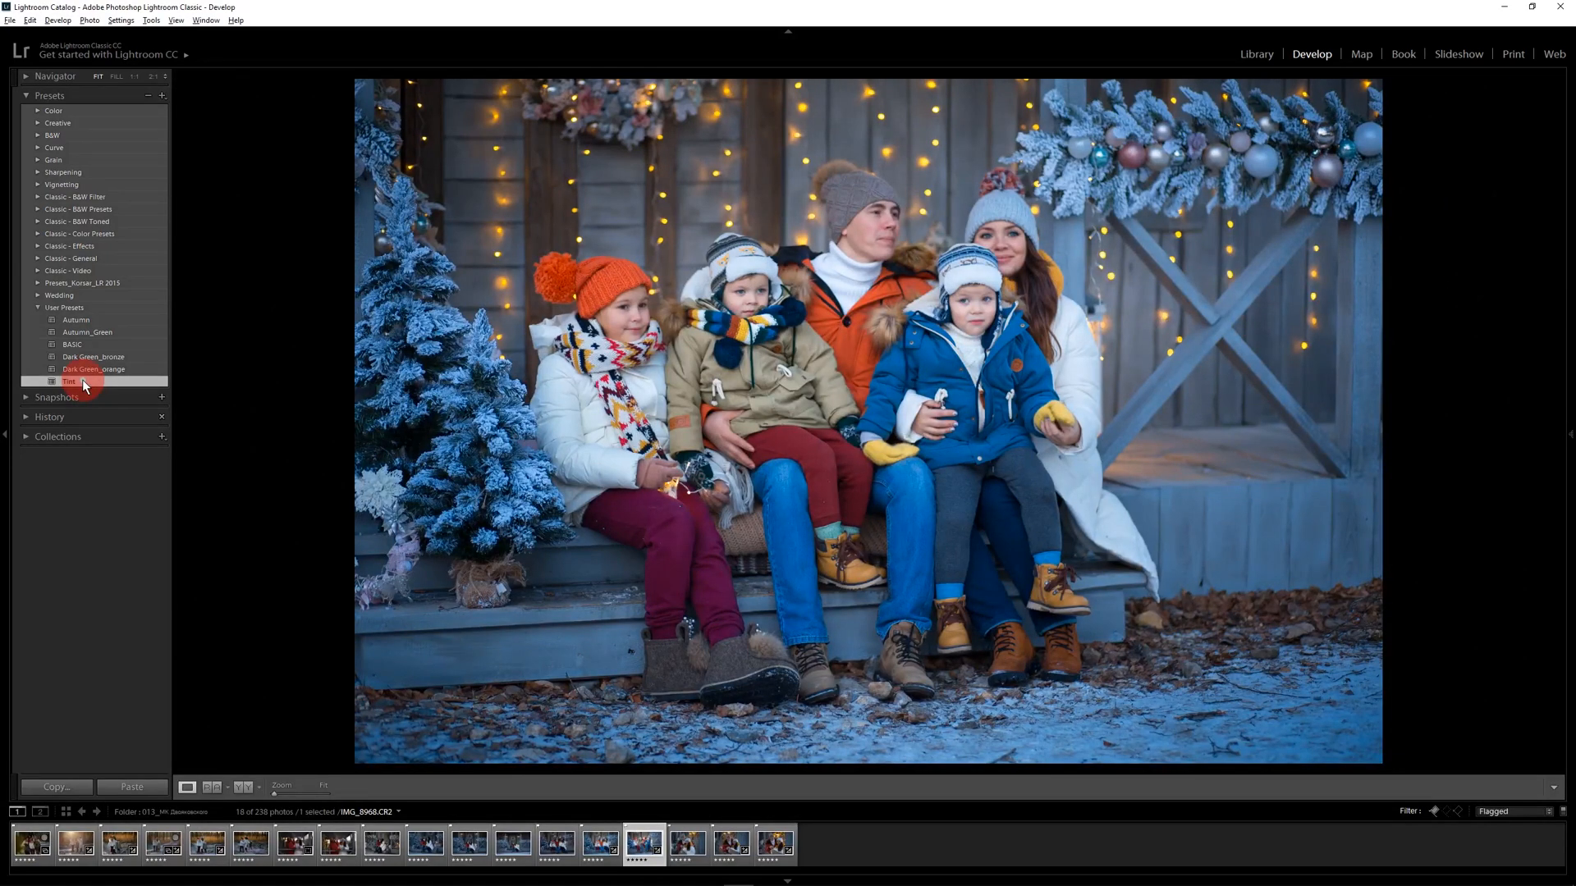
{"action": "key", "text": "y"}
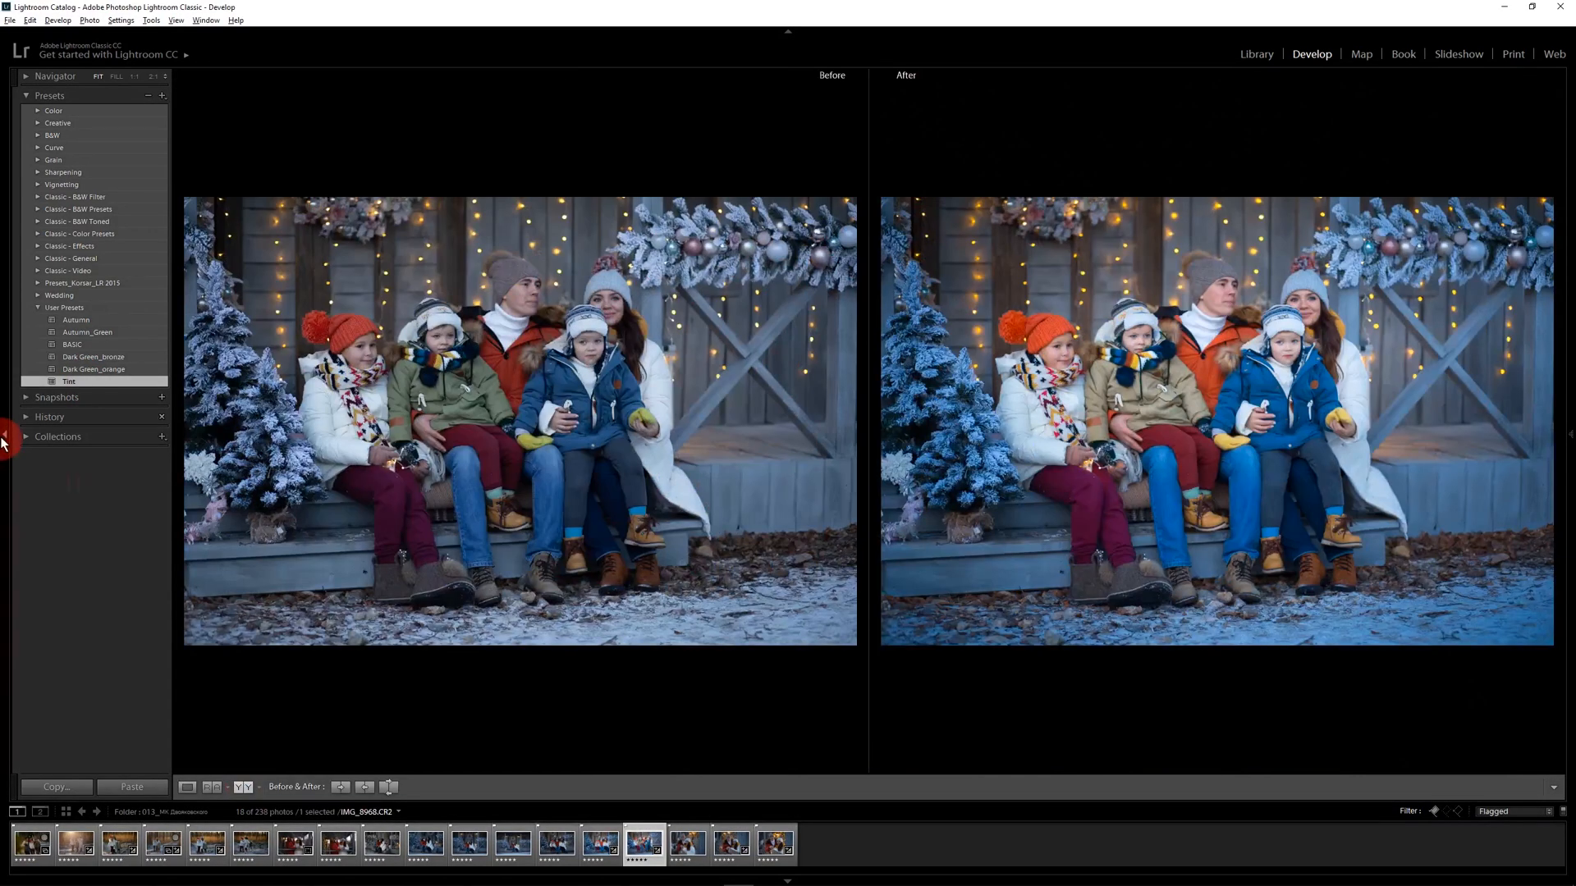
{"action": "left_click", "coordinate": [3, 437]}
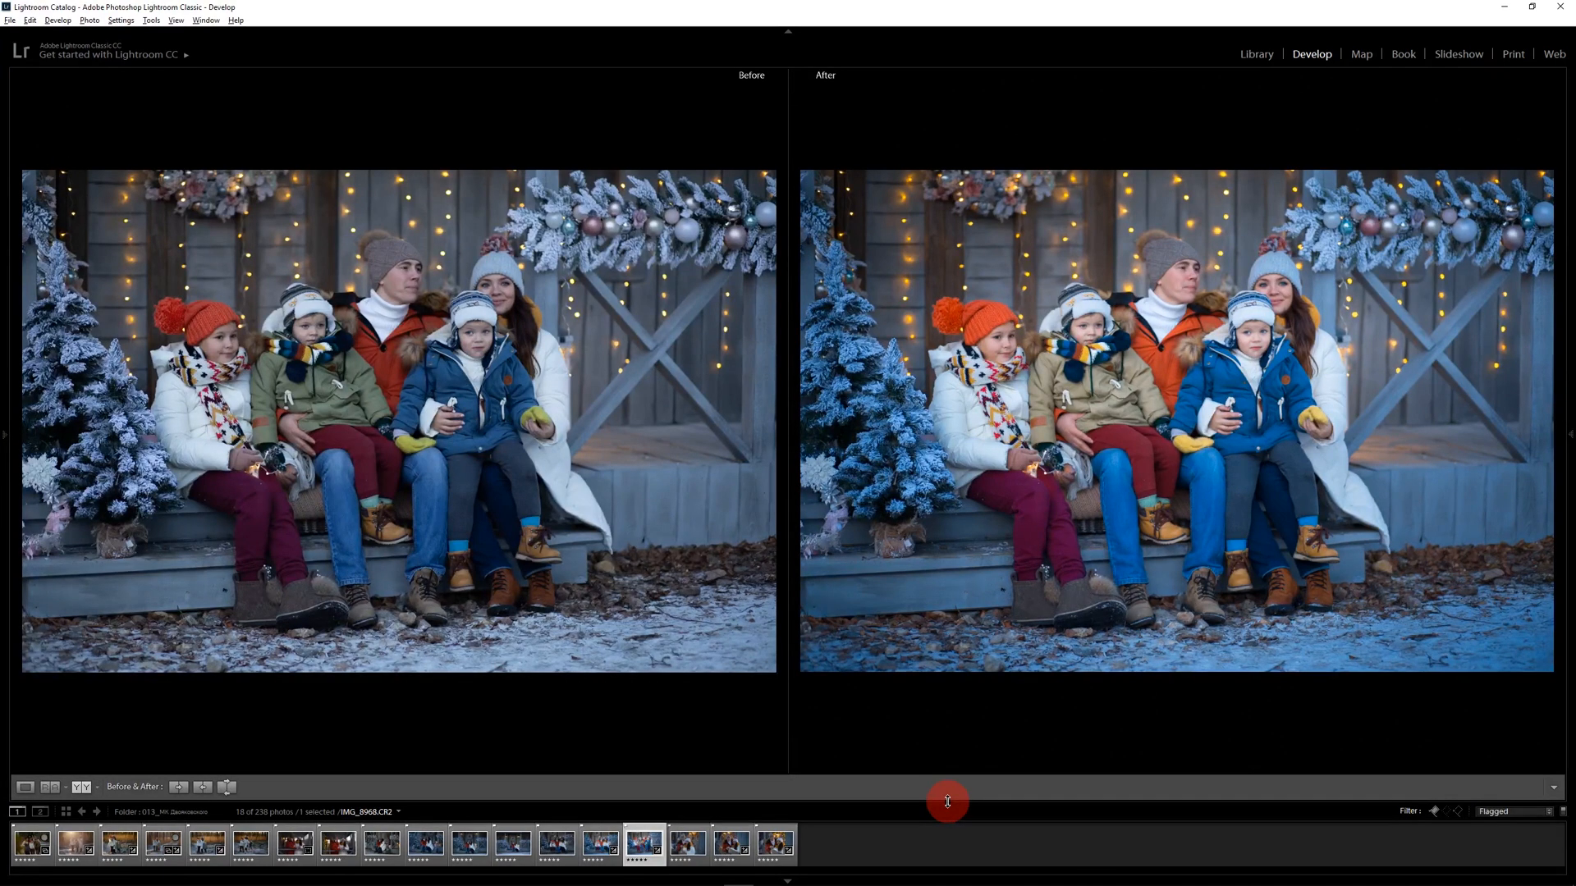
Apply the Tint preset to IMG_8912.CR2, the photo of the couple embracing on the porch steps
{"action": "left_click", "coordinate": [381, 843]}
{"action": "left_click", "coordinate": [4, 436]}
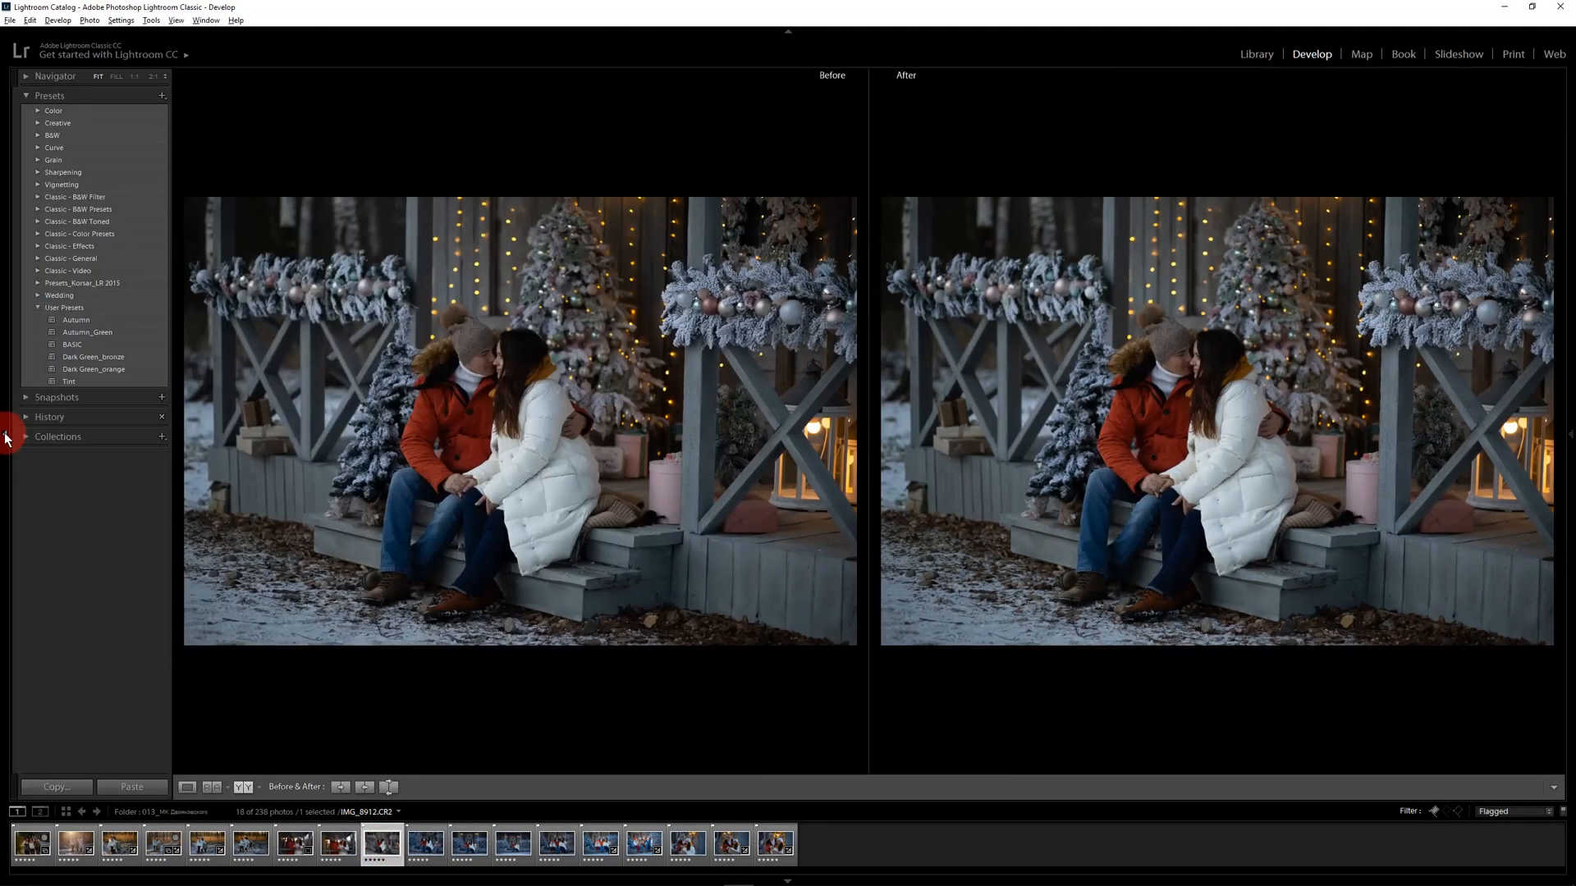
{"action": "left_click", "coordinate": [69, 382]}
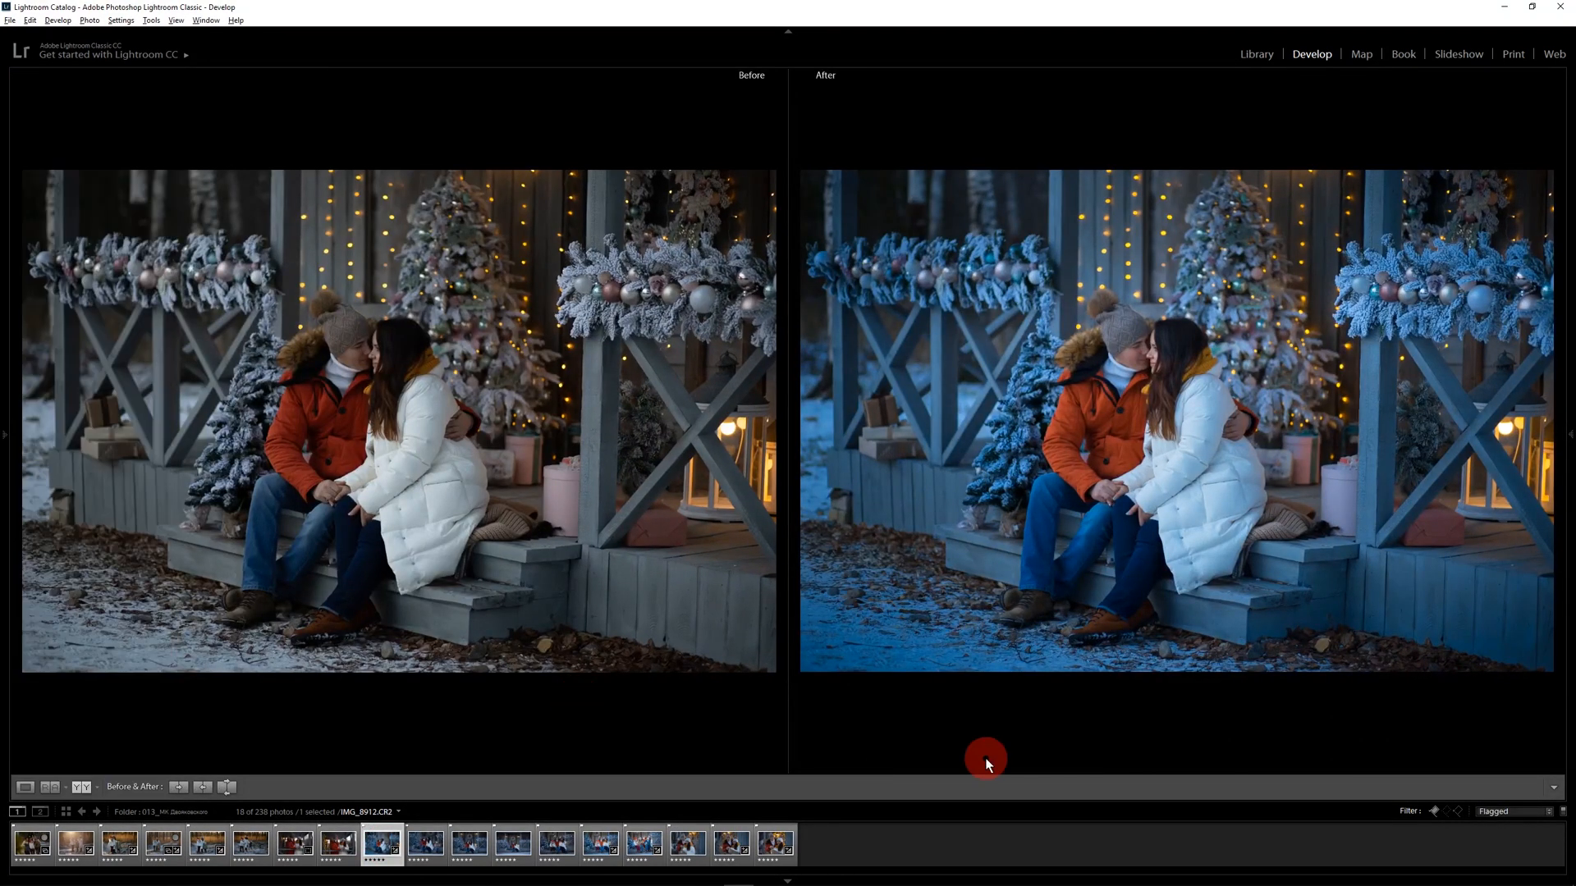
Apply the Tint preset to IMG_8990.CR2, the couple's portrait with the sparkling lights, and view the before and after
{"action": "left_click", "coordinate": [731, 843]}
{"action": "left_click", "coordinate": [3, 437]}
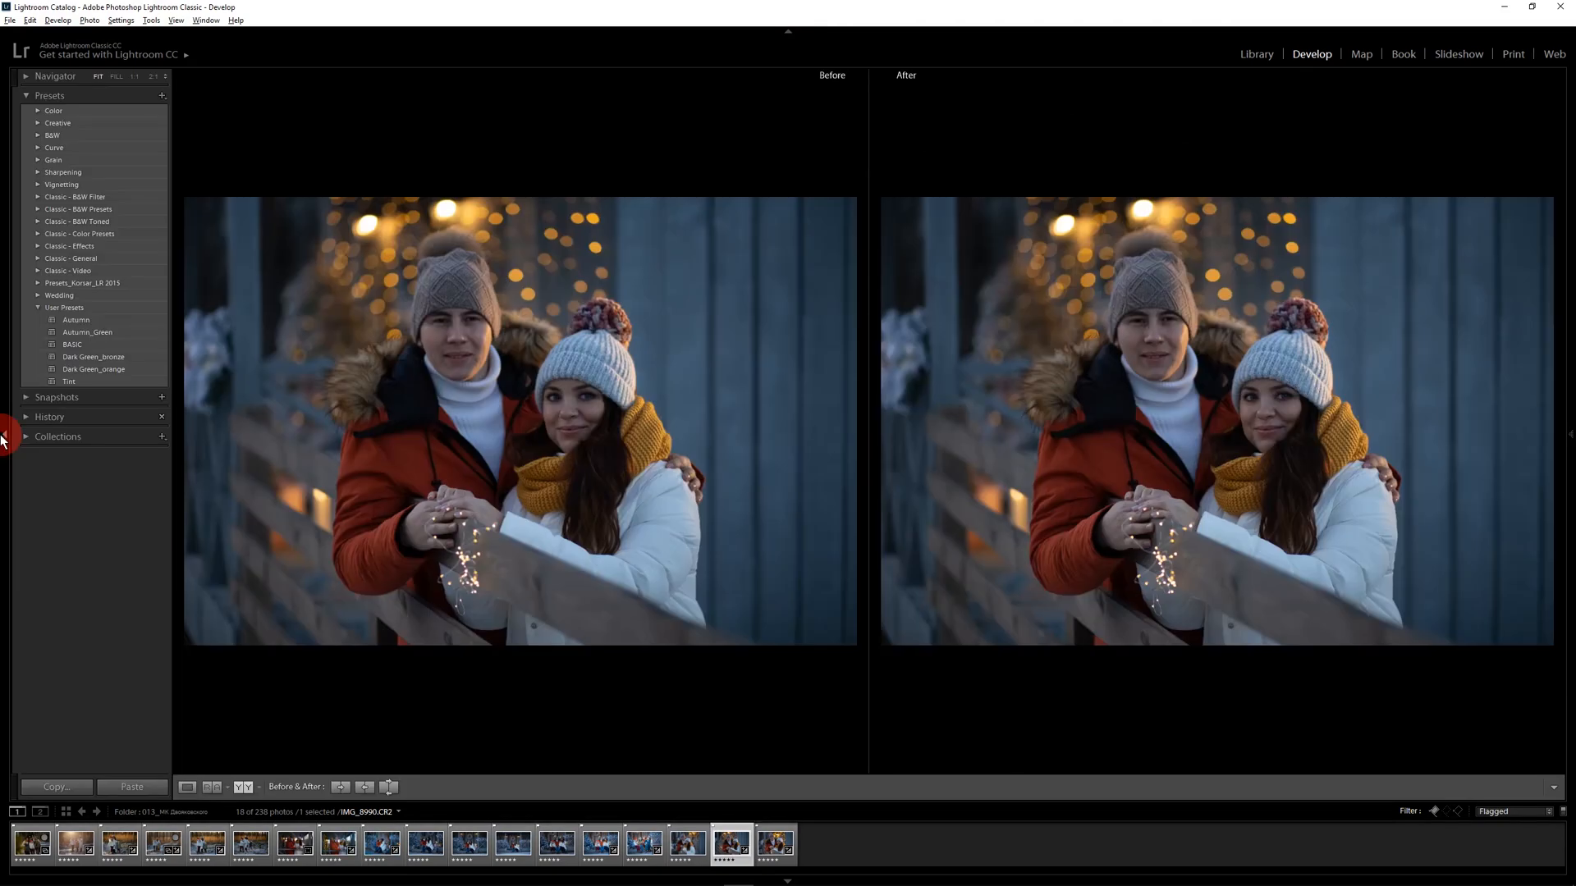
{"action": "left_click", "coordinate": [1026, 790]}
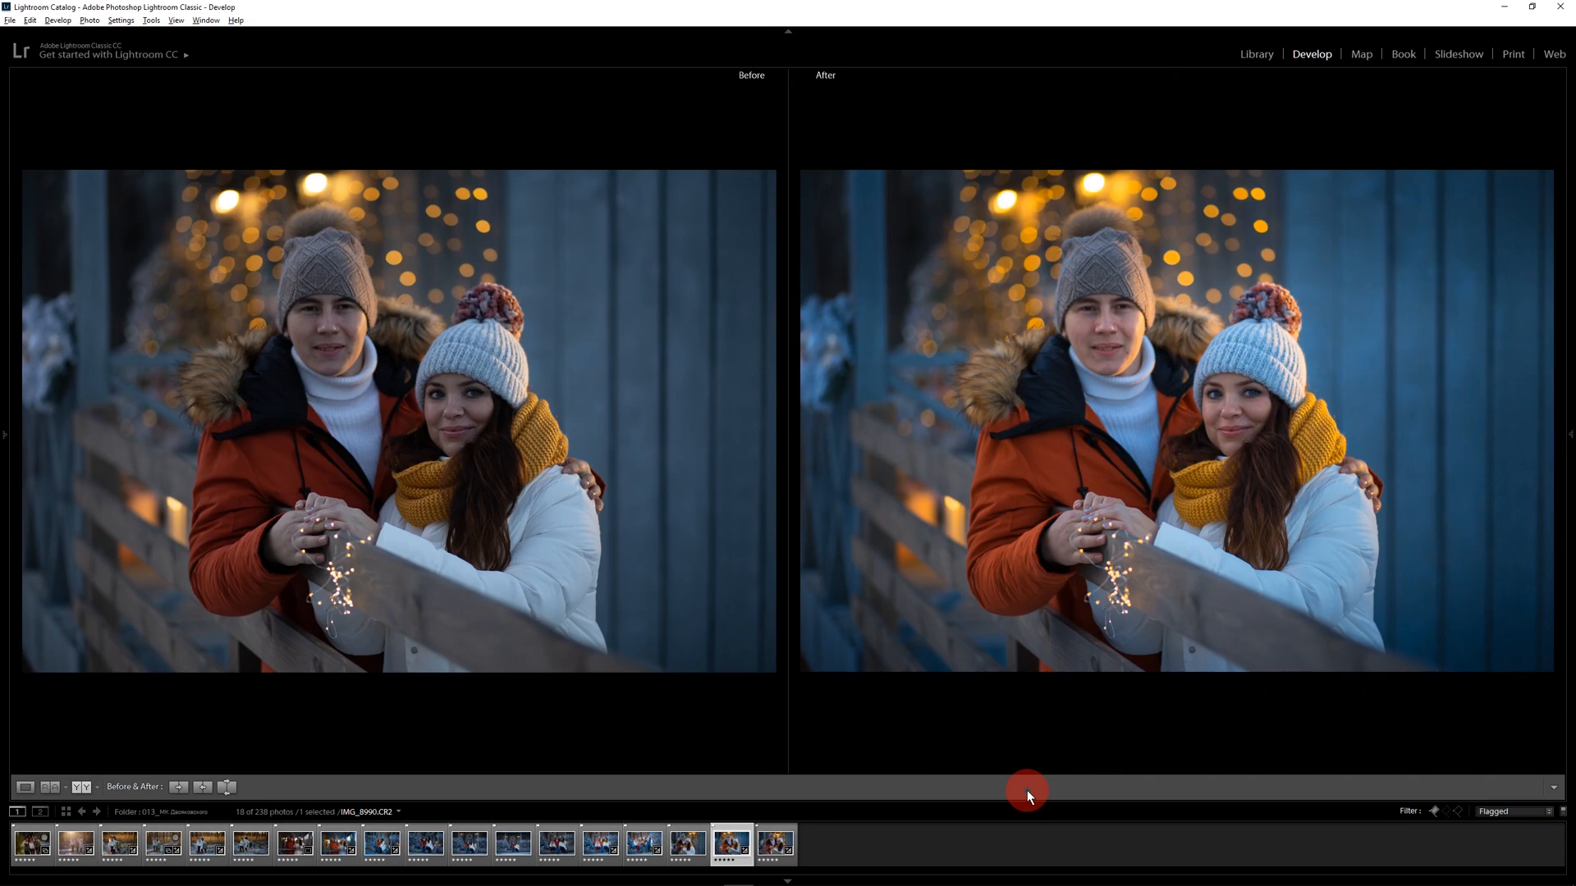
Apply the Tint preset to IMG_8919.CR2, the photo of the couple sitting and looking at each other
{"action": "left_click", "coordinate": [425, 845]}
{"action": "mouse_move", "coordinate": [4, 435]}
{"action": "left_click", "coordinate": [69, 382]}
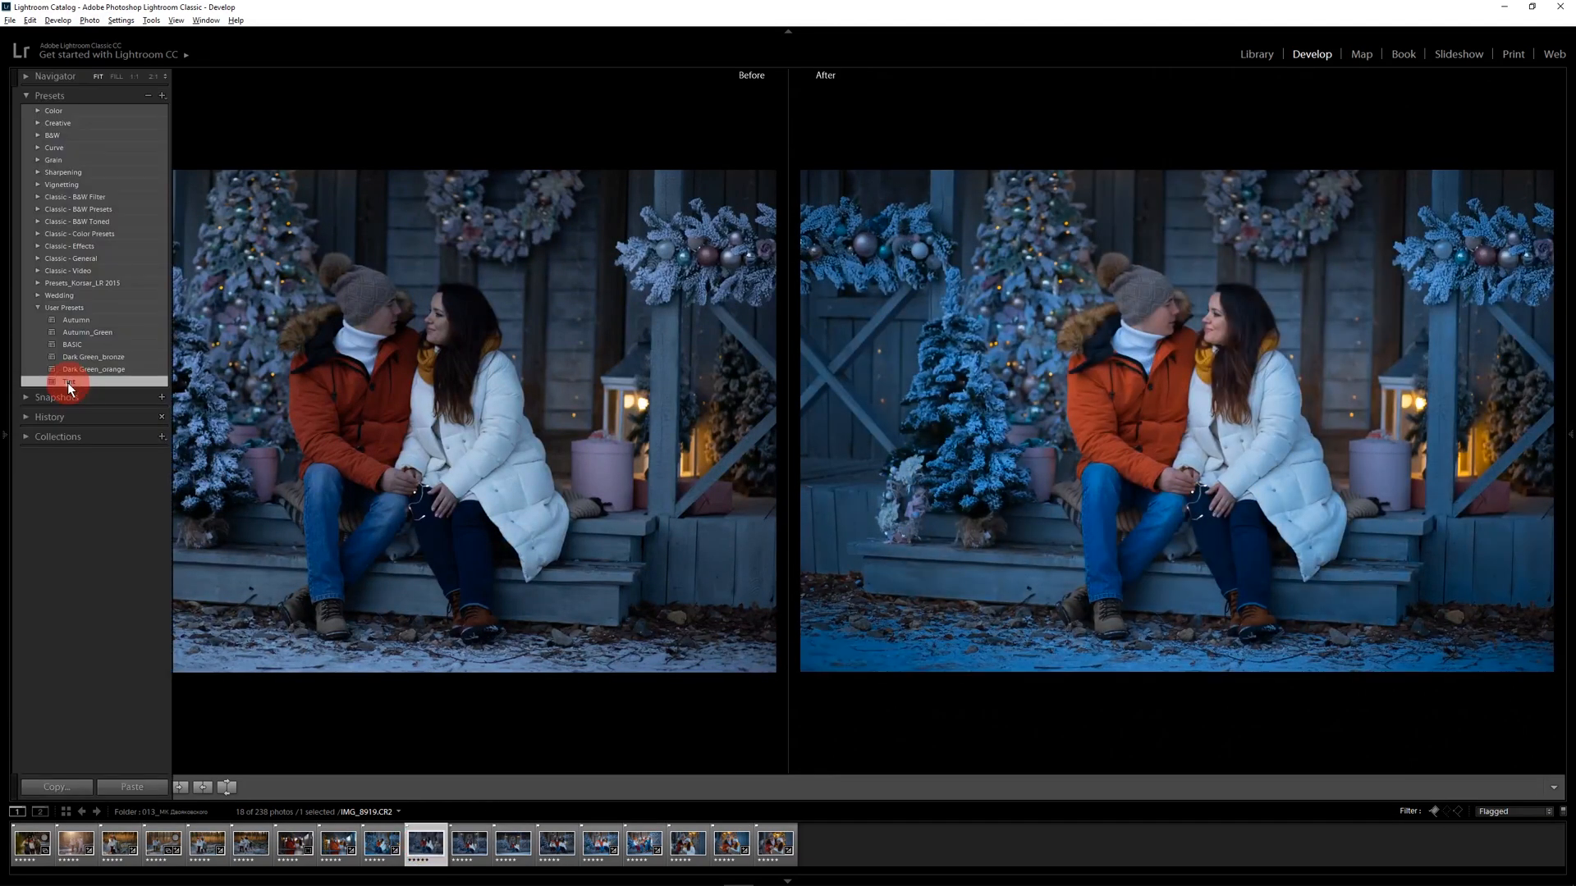